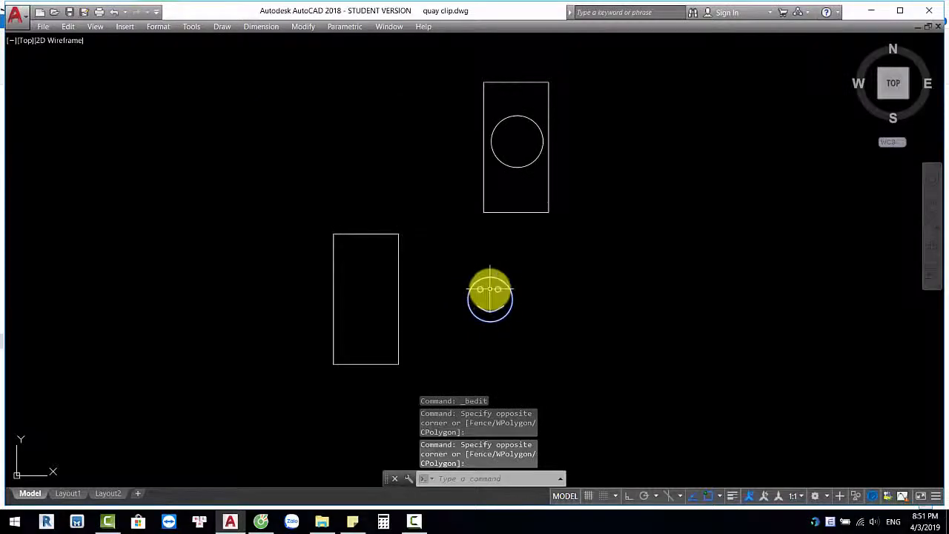
Open the smiley face block in the Block Editor and rotate its mouth curve upside down about the curve's lowest point.
right_click(488, 290)
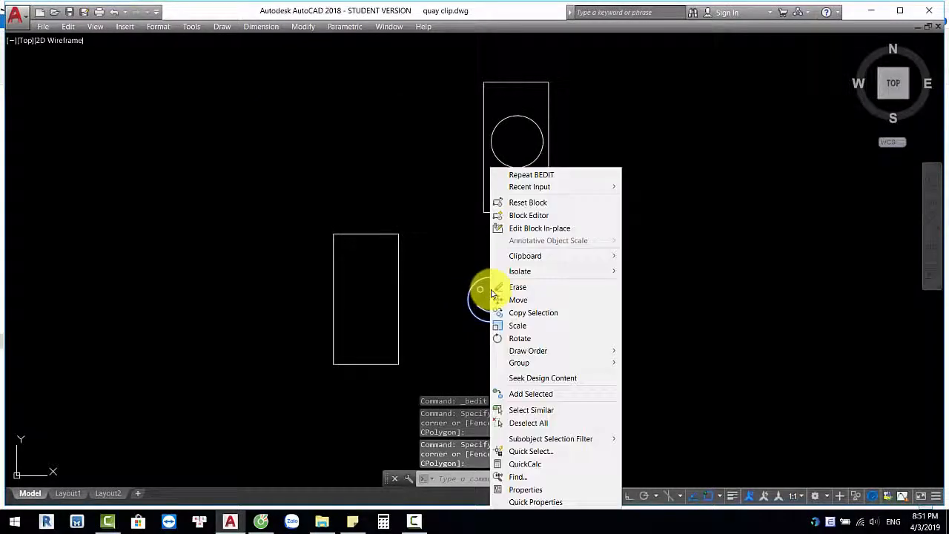
left_click(563, 217)
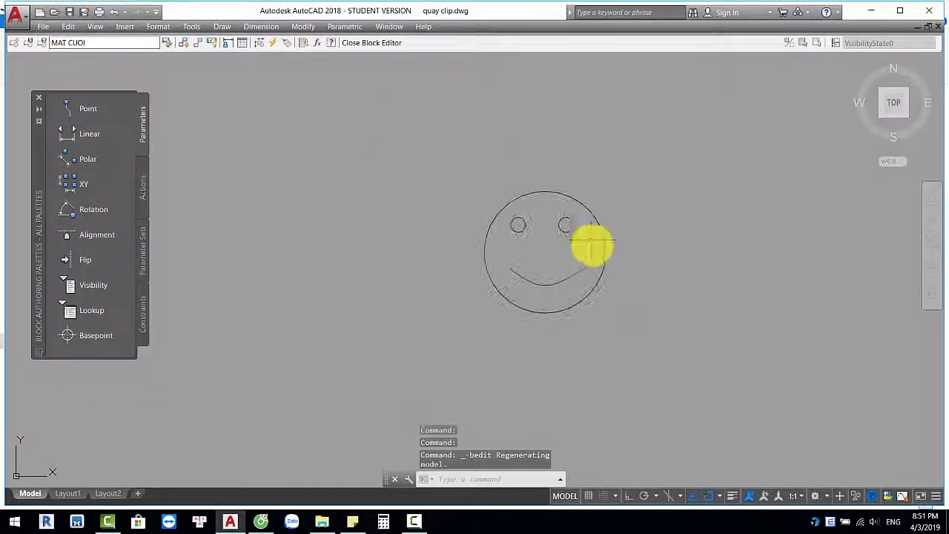
left_click(564, 295)
left_click(546, 277)
scroll(546, 277, "up", 4)
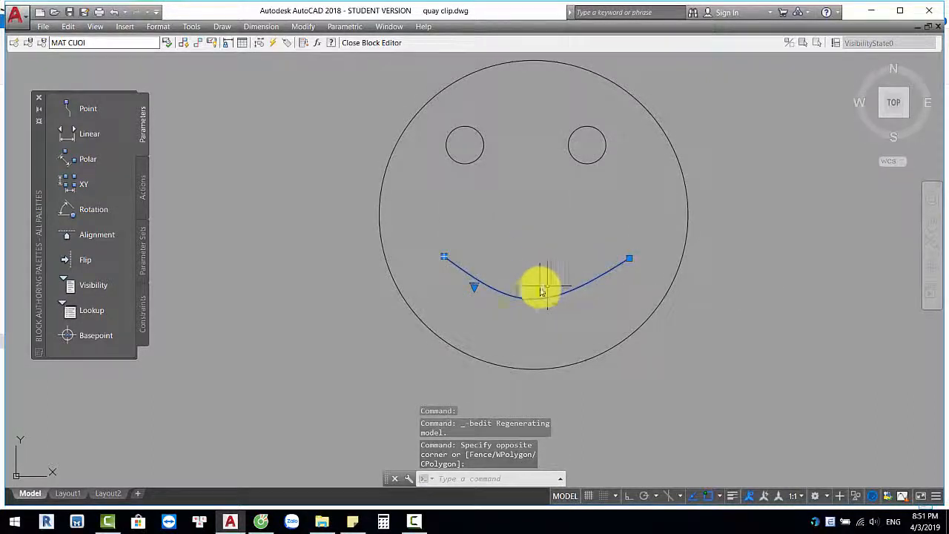
type("ro")
key("Return")
left_click(532, 296)
key("Escape")
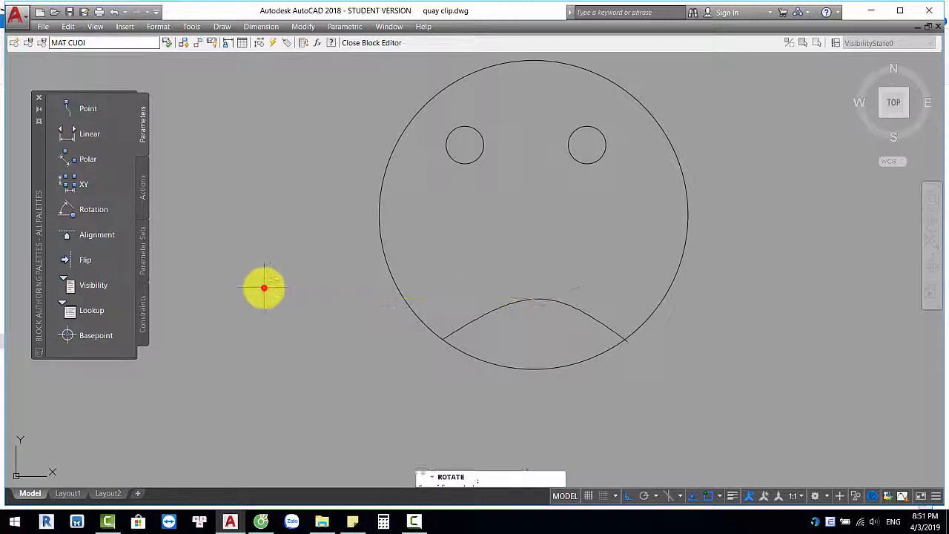
Move the inverted mouth curve straight up so that it sits inside the face circle.
left_click(551, 256)
left_click(508, 325)
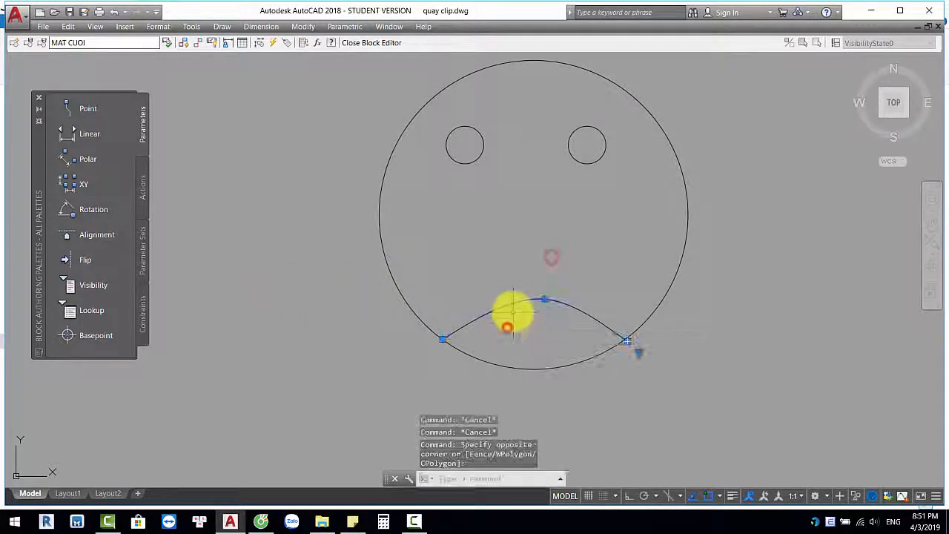
type("m")
key("Return")
left_click(514, 310)
left_click(514, 245)
key("Escape")
key("Escape")
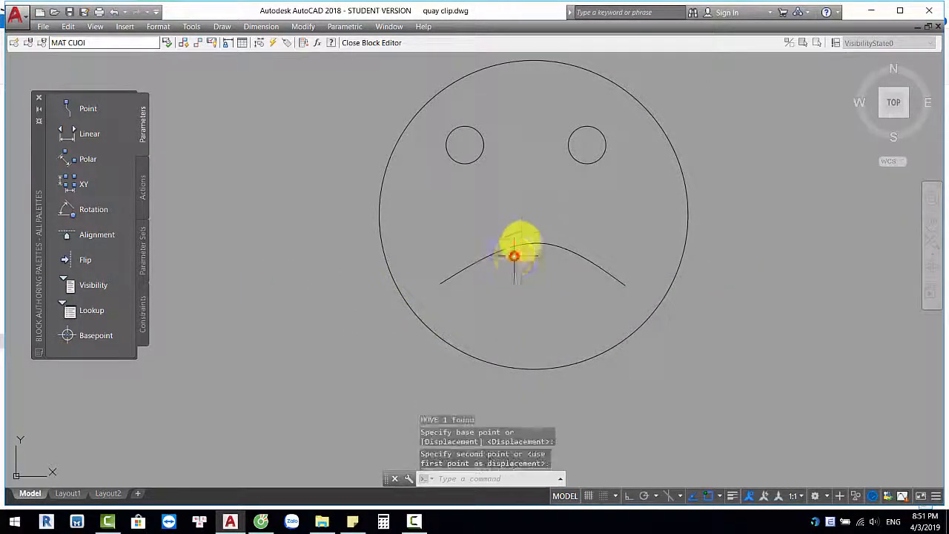
Close the Block Editor and save the changes to the MAT CUOI block.
left_click(364, 42)
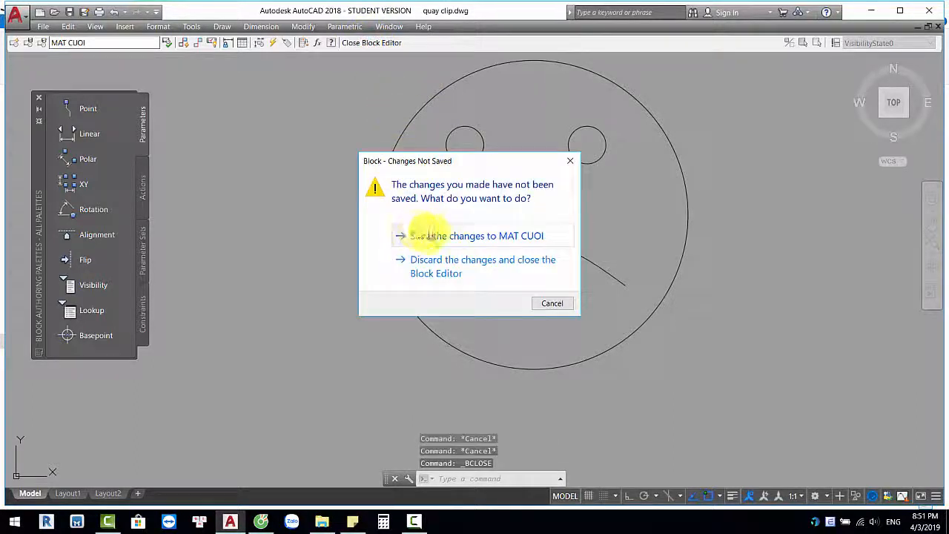
left_click(430, 236)
scroll(478, 311, "up", 4)
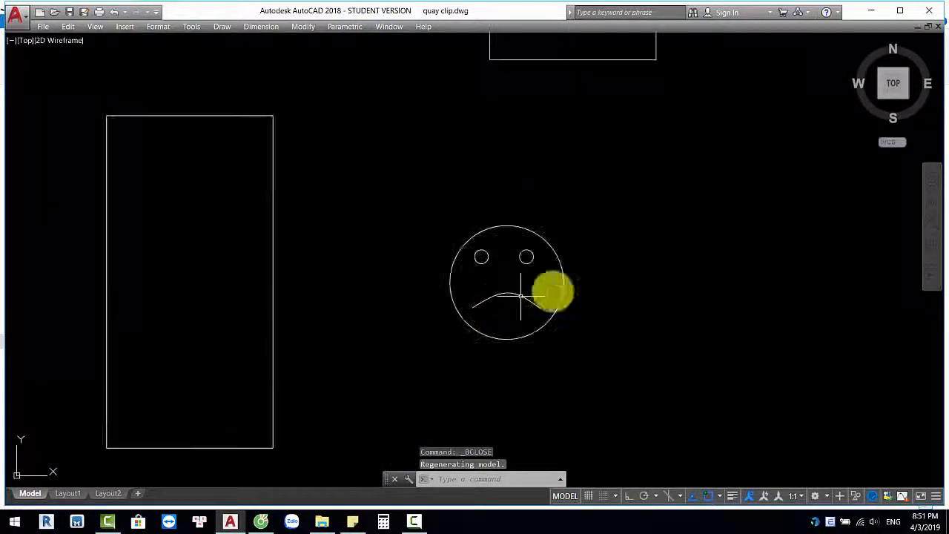
Start editing the MAT CUOI block in place with REFEDIT, keeping automatic selection of all nested objects.
left_click(597, 250)
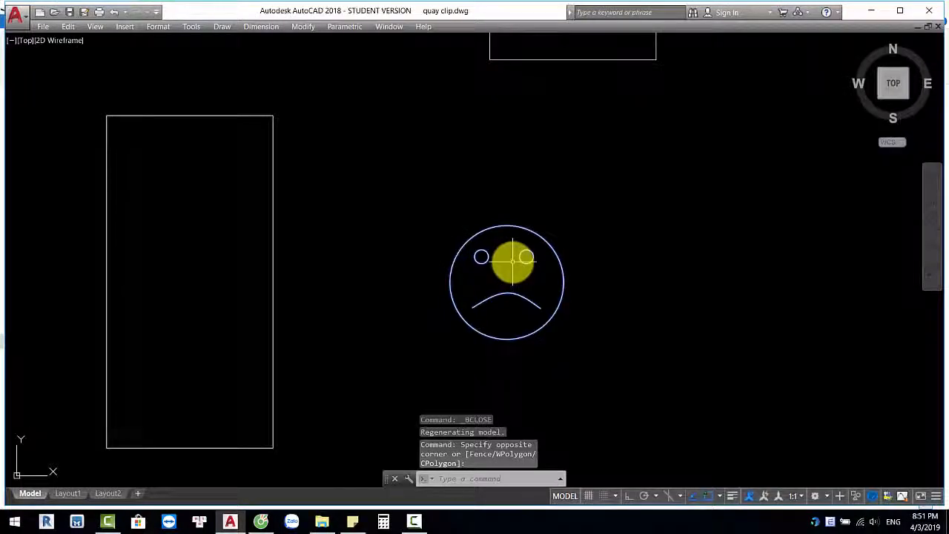
type("RE")
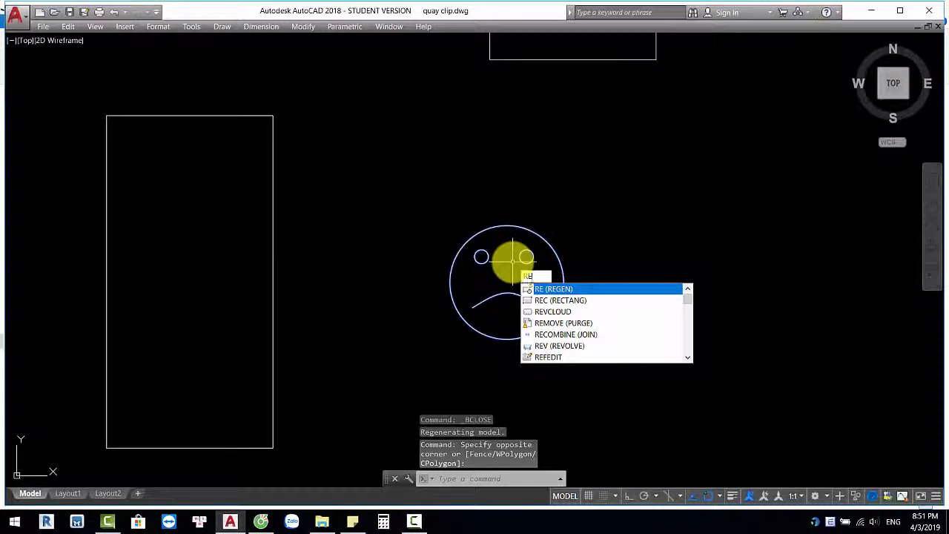
type("FEDIT")
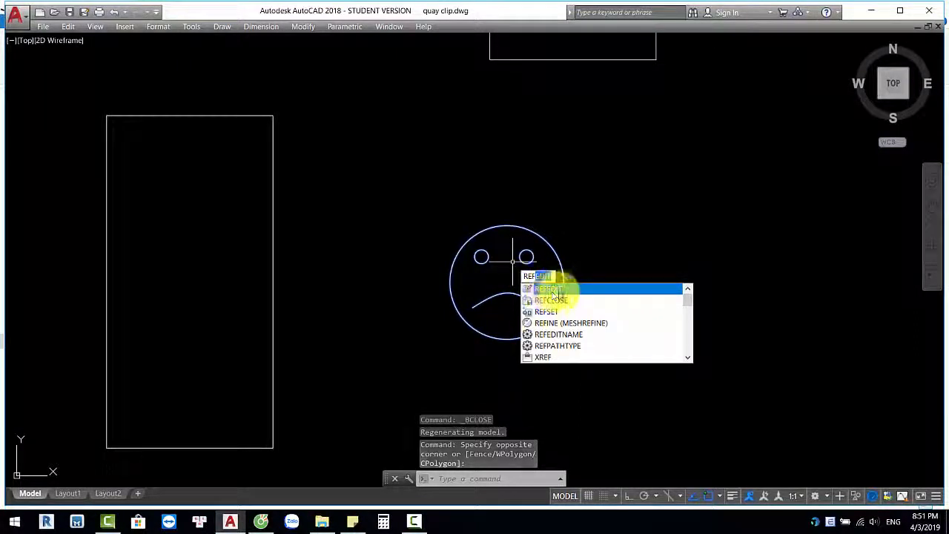
left_click(552, 291)
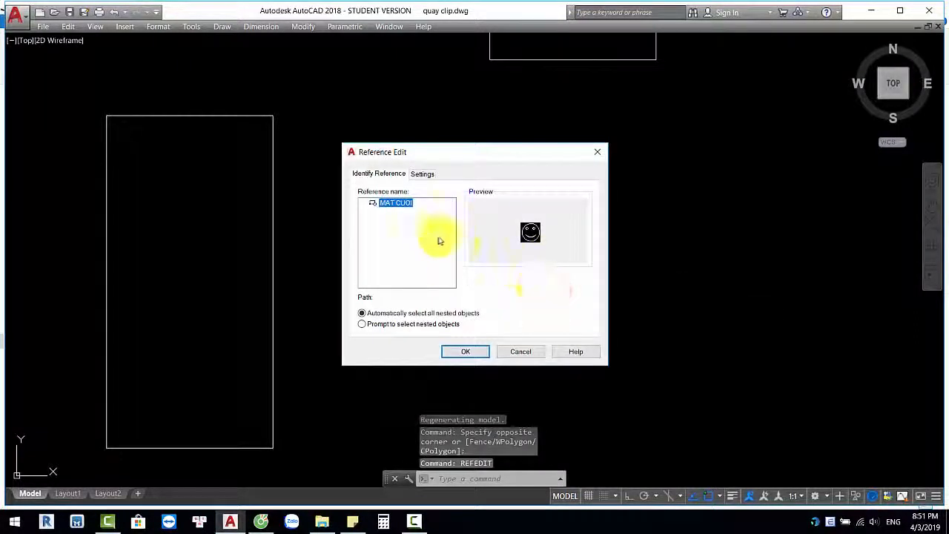
left_click(466, 351)
scroll(489, 268, "down", 5)
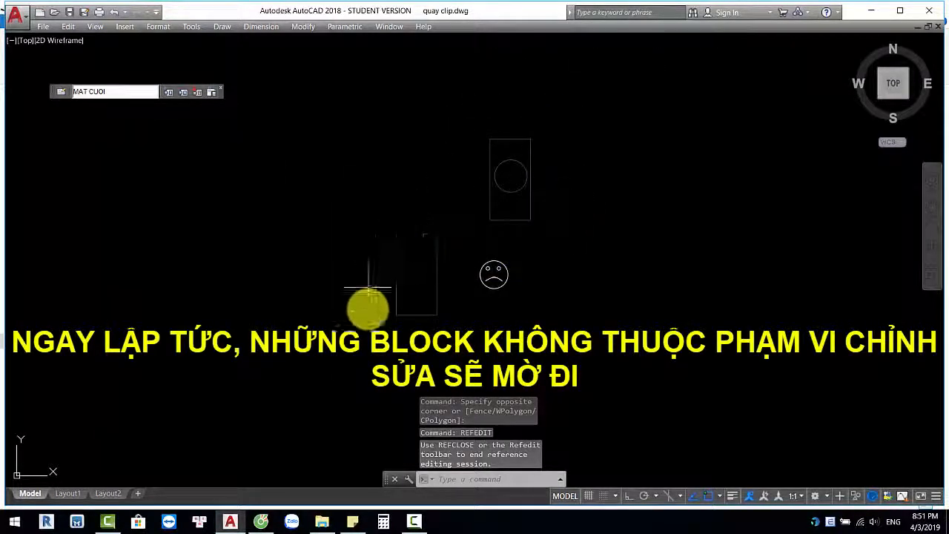
Try moving the face's right eye outside the face circle and undo the move.
scroll(489, 275, "up", 6)
left_click(524, 260)
left_click(487, 291)
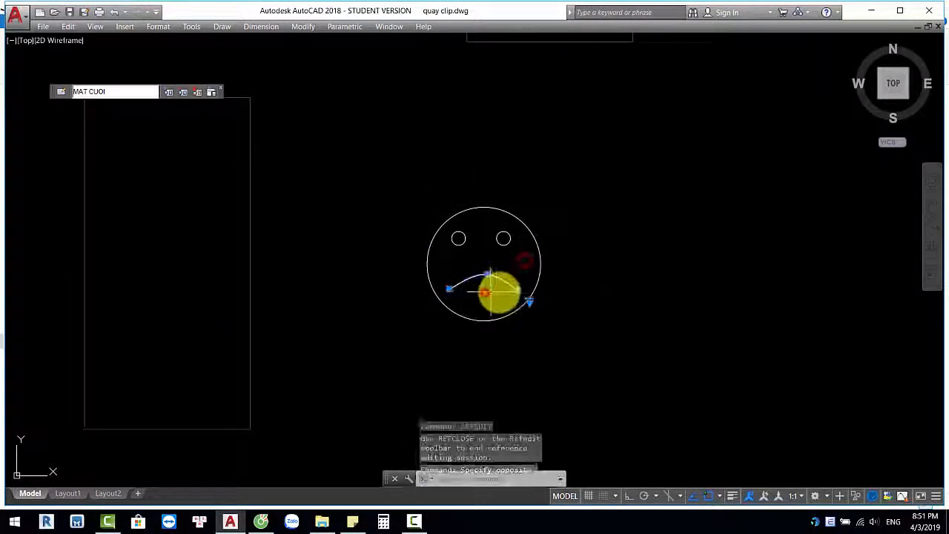
key("Escape")
left_click(488, 220)
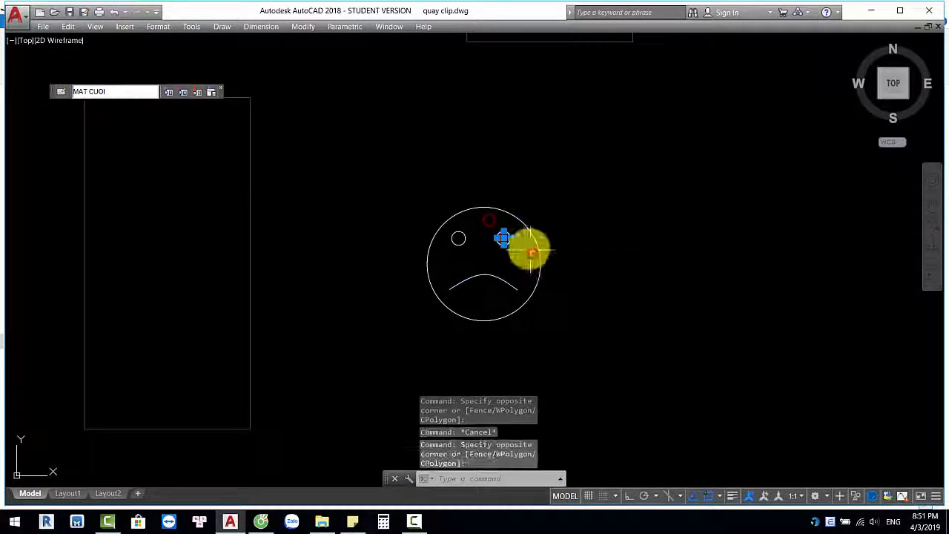
type("m")
key("space")
left_click(506, 237)
left_click(630, 178)
key("ctrl+z")
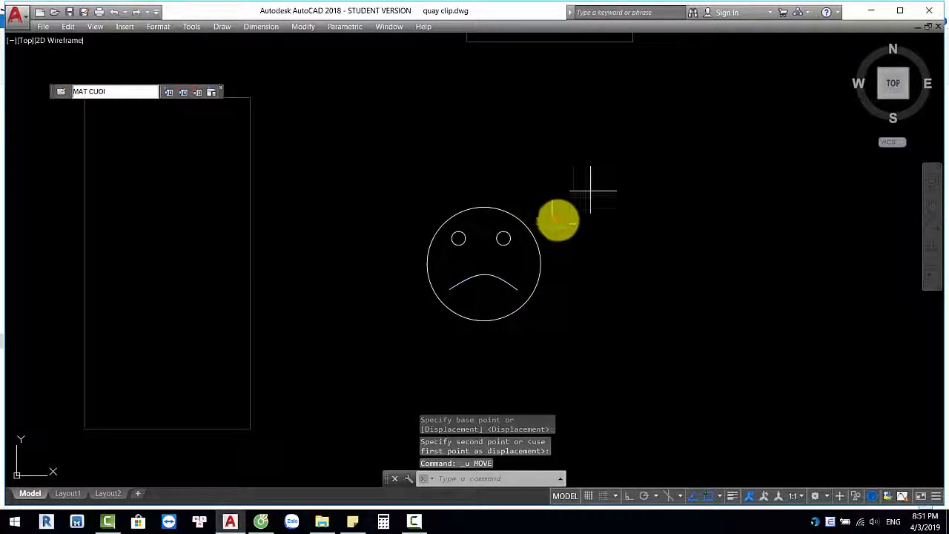
left_click(591, 190)
left_click(354, 356)
key("Escape")
Delete the mouth curve from the MAT CUOI block and save the reference edits.
left_click(511, 277)
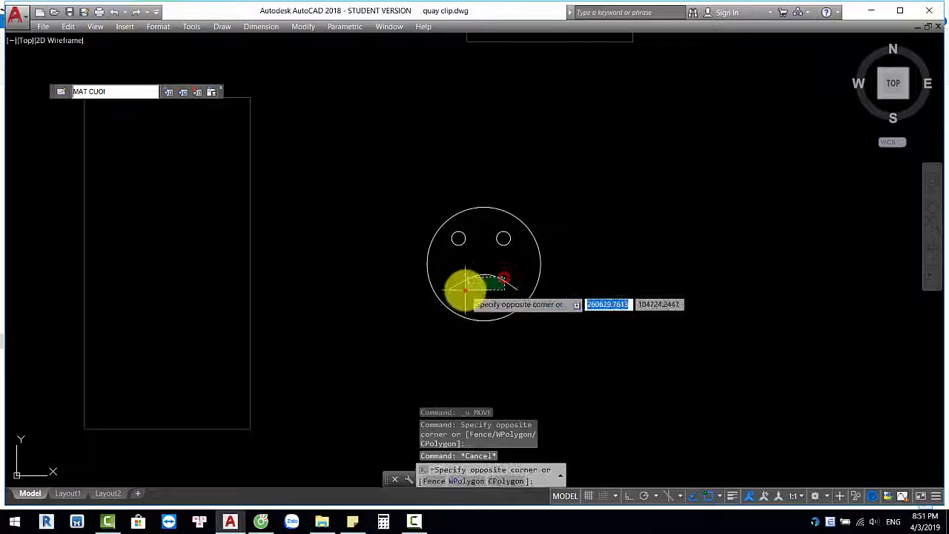
left_click(470, 286)
key("Delete")
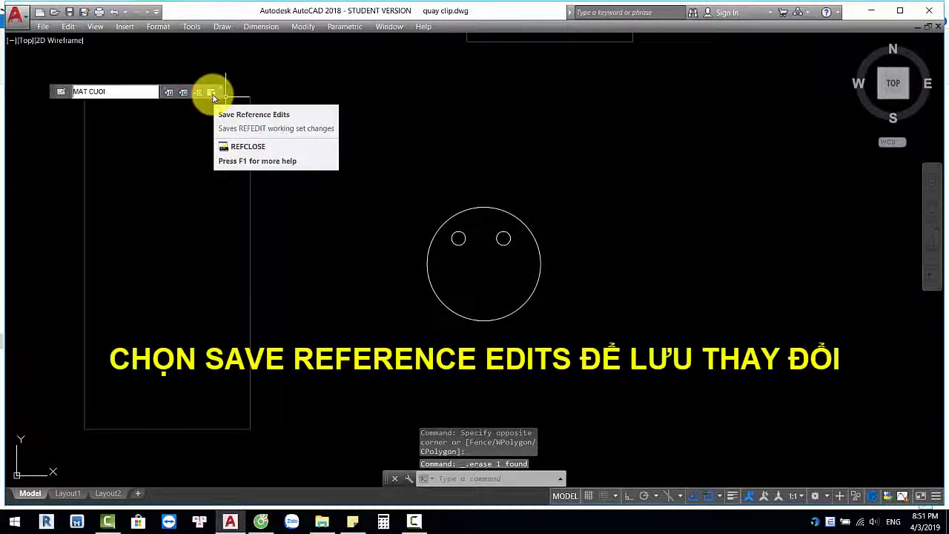
left_click(212, 94)
left_click(467, 300)
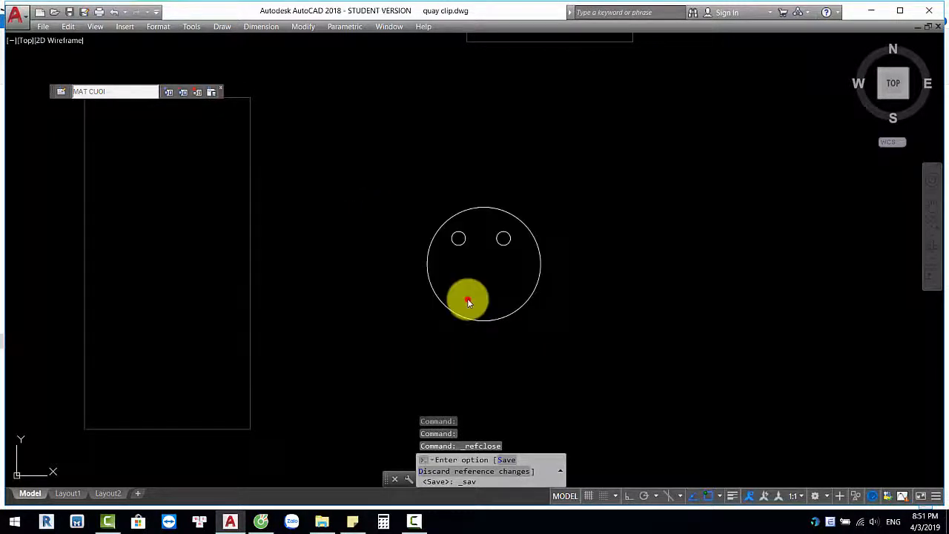
scroll(475, 286, "down", 5)
scroll(504, 271, "up", 4)
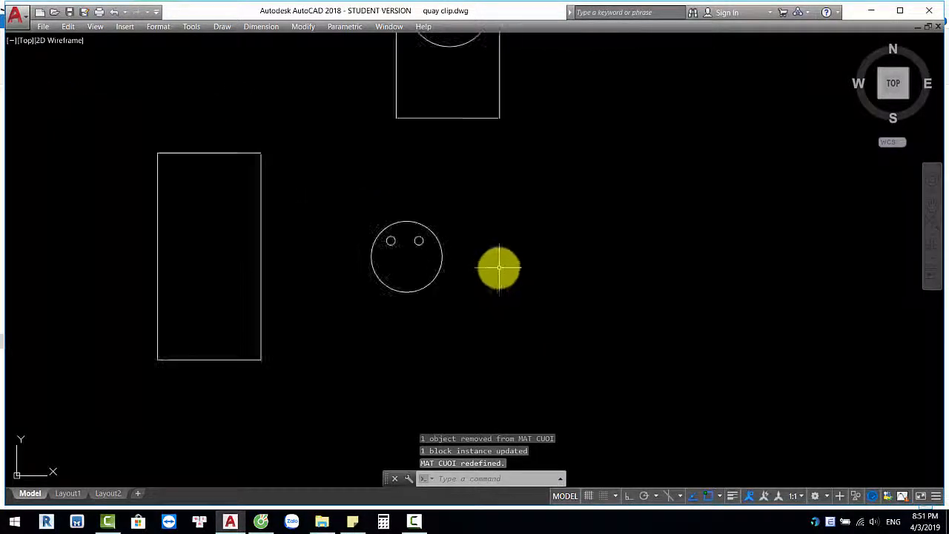
mouse_move(498, 268)
middle_mouse_down()
mouse_move(481, 372)
mouse_move(470, 366)
middle_mouse_up()
scroll(453, 355, "up", 2)
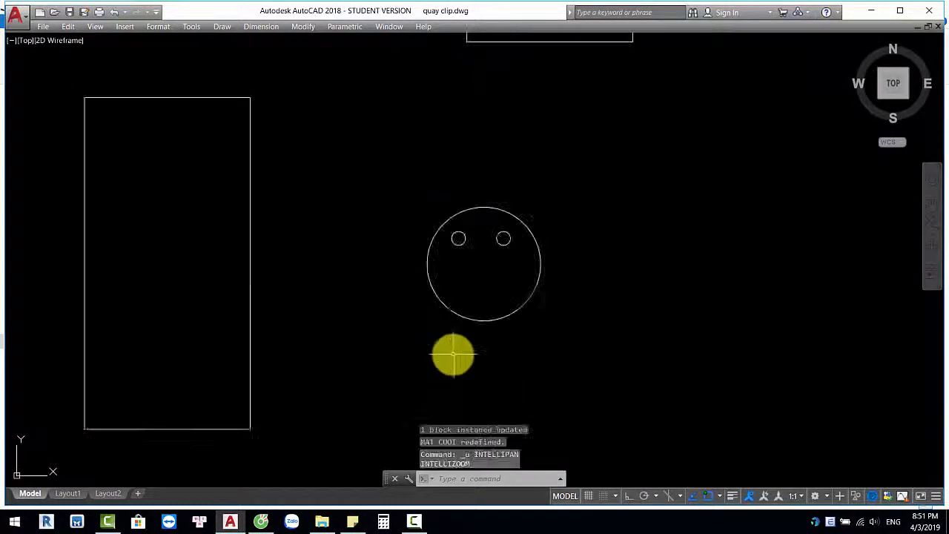
Undo the in-place reference edit of the face block.
key("ctrl+z")
key("ctrl+z")
key("ctrl+z")
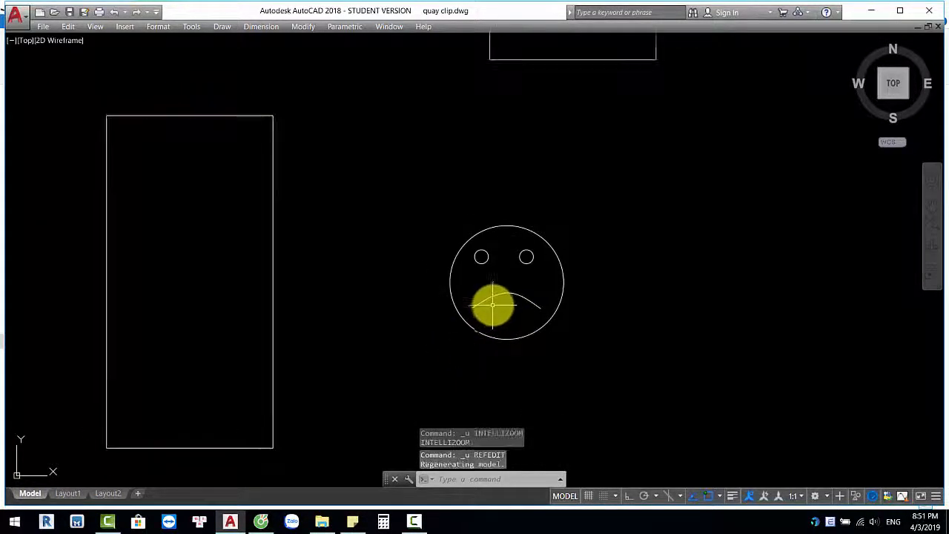
Open the MAT CUOI block definition in the Block Editor and delete its mouth curve.
scroll(661, 267, "down", 2)
middle_click_drag(661, 267, 567, 269)
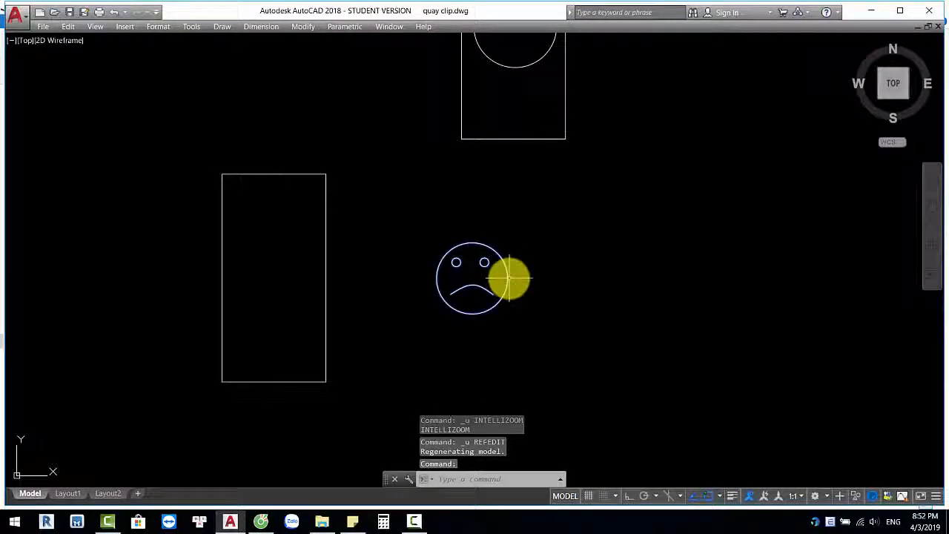
double_click(509, 275)
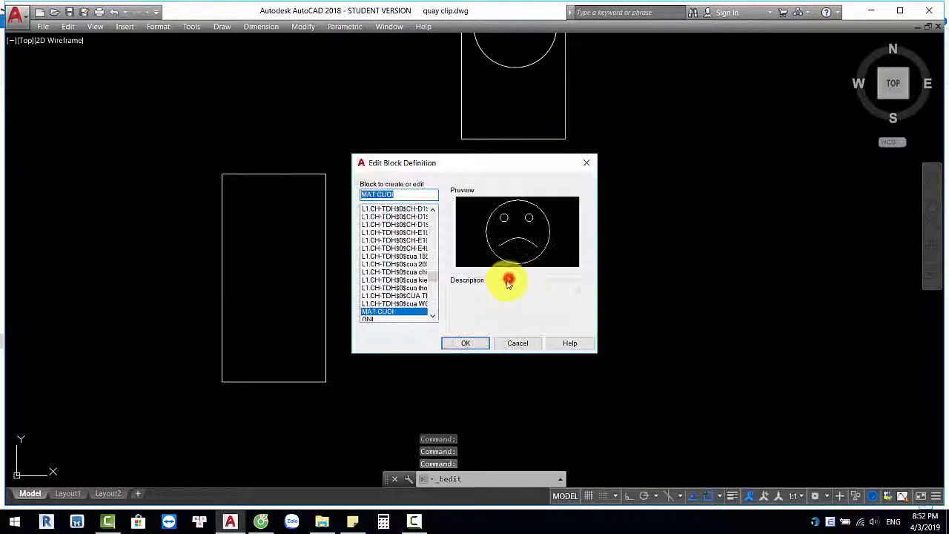
left_click(453, 346)
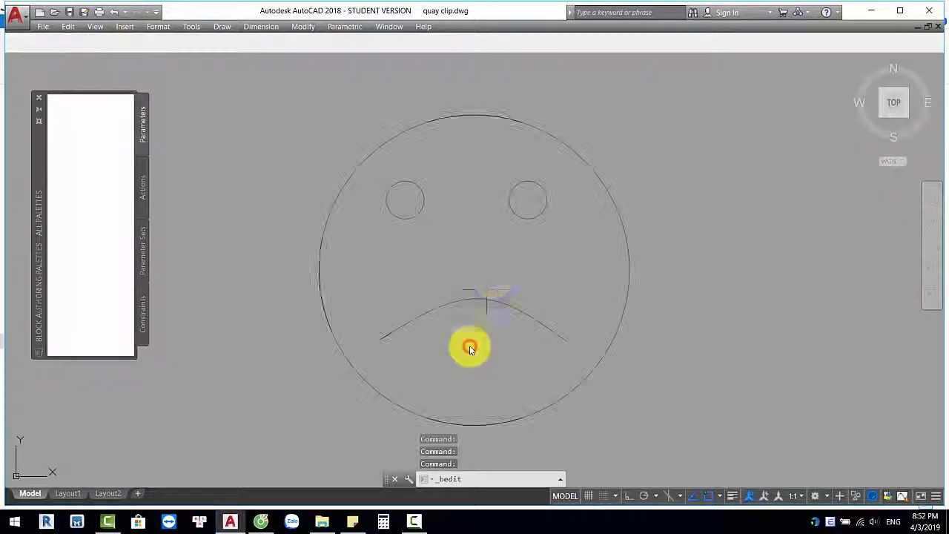
left_click(539, 269)
left_click(449, 351)
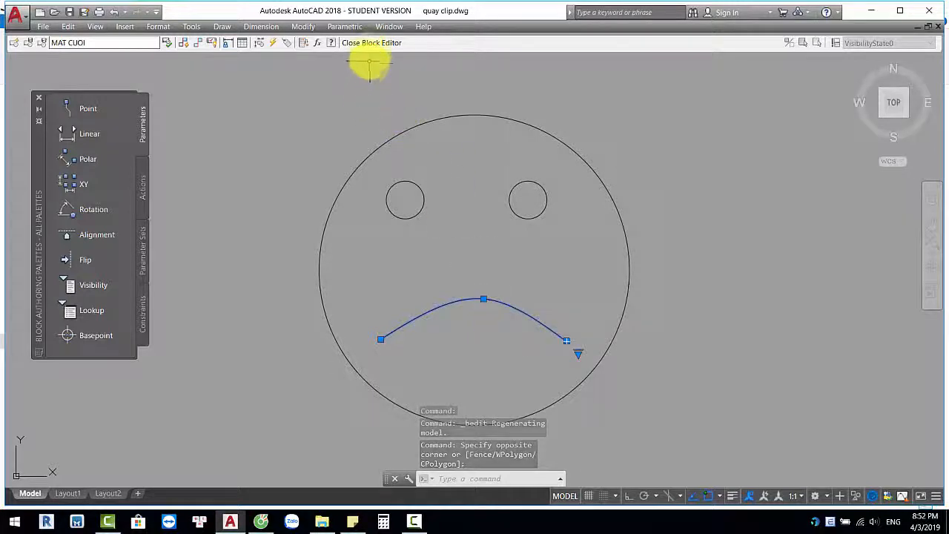
key("Delete")
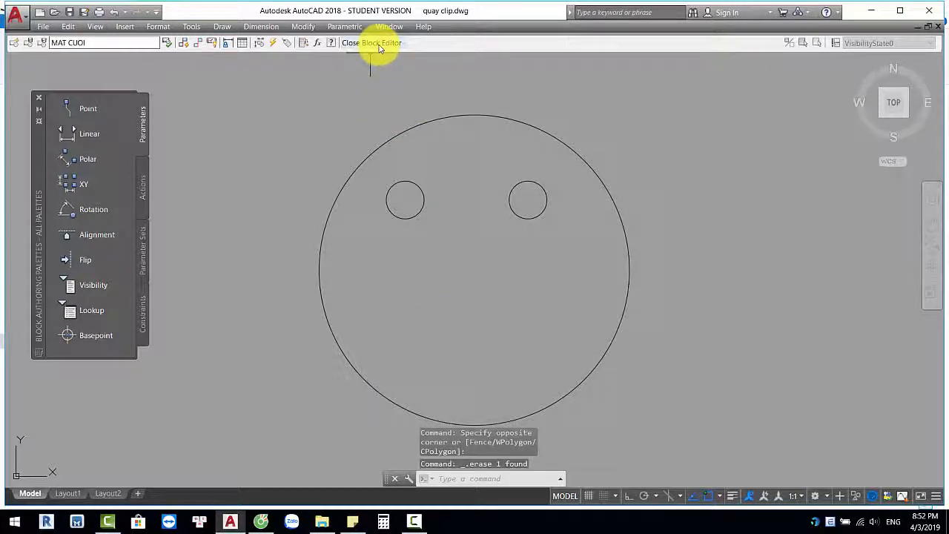
Save the mouth deletion to the MAT CUOI block and close the Block Editor.
left_click(373, 42)
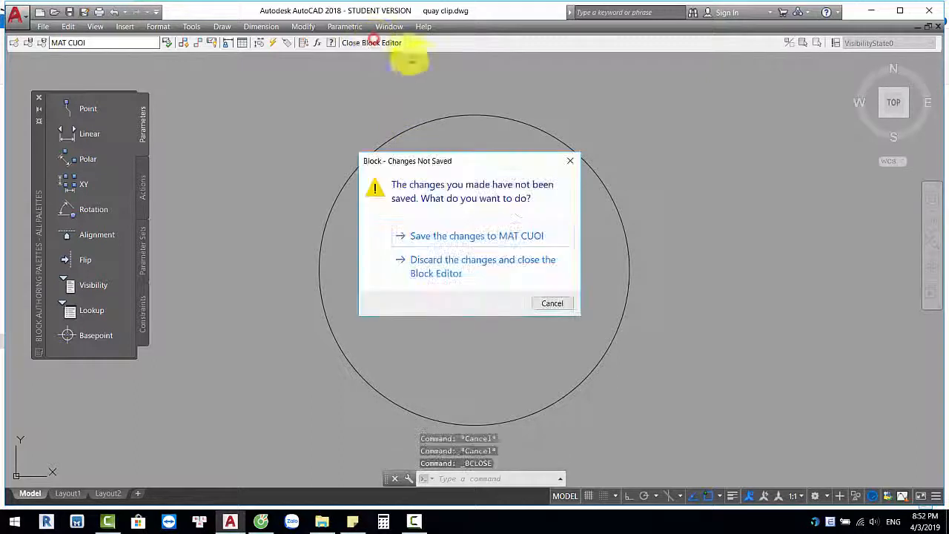
left_click(556, 240)
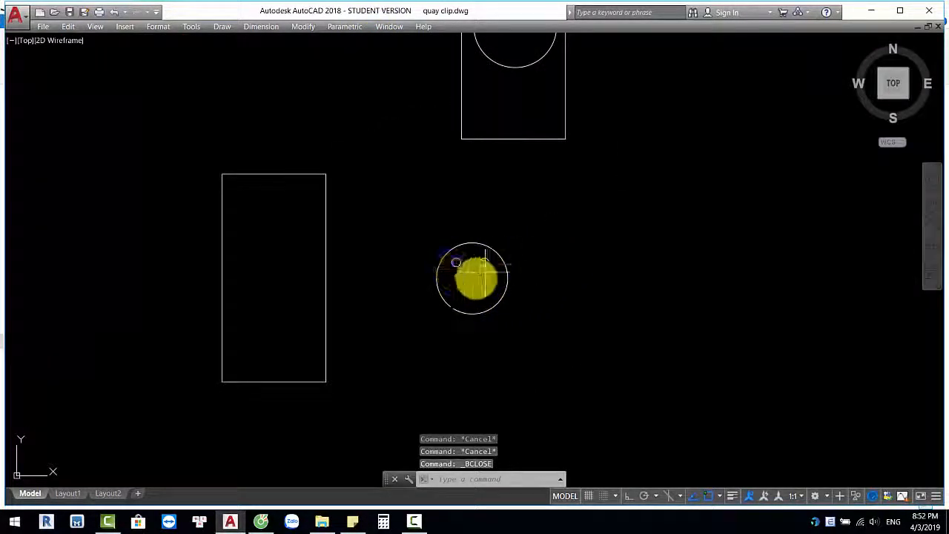
scroll(483, 275, "up", 4)
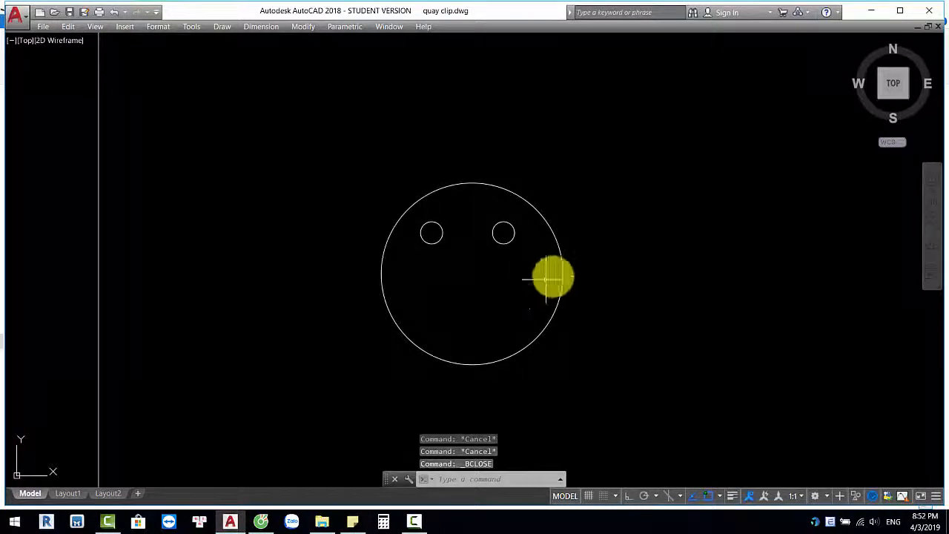
scroll(551, 275, "down", 4)
key("Escape")
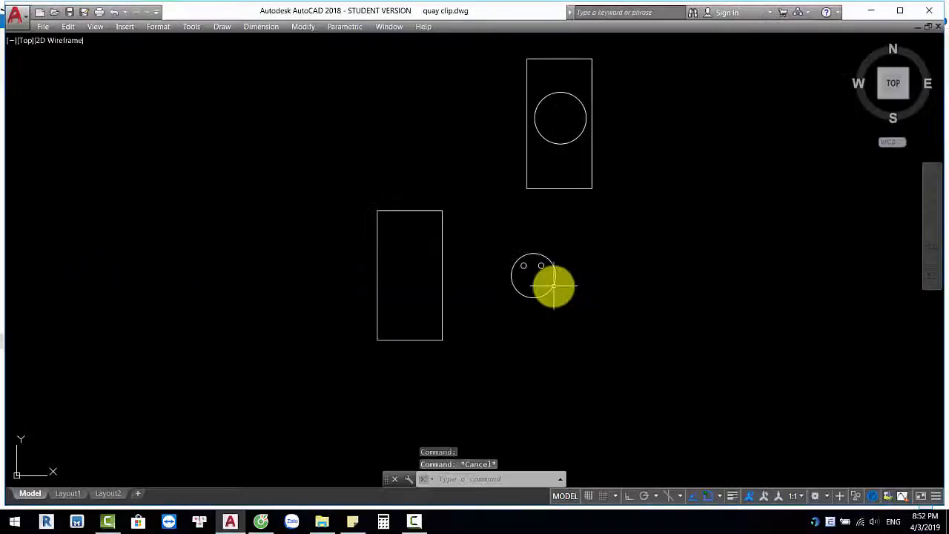
Rename the block MAT CUOI to MAT BUON with the Rename command.
key("Escape")
type("RE")
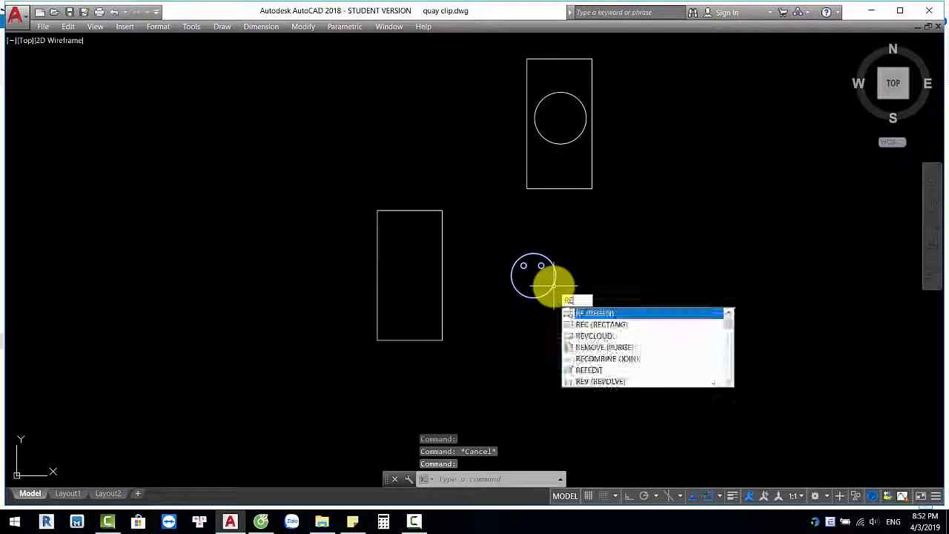
type("NAME")
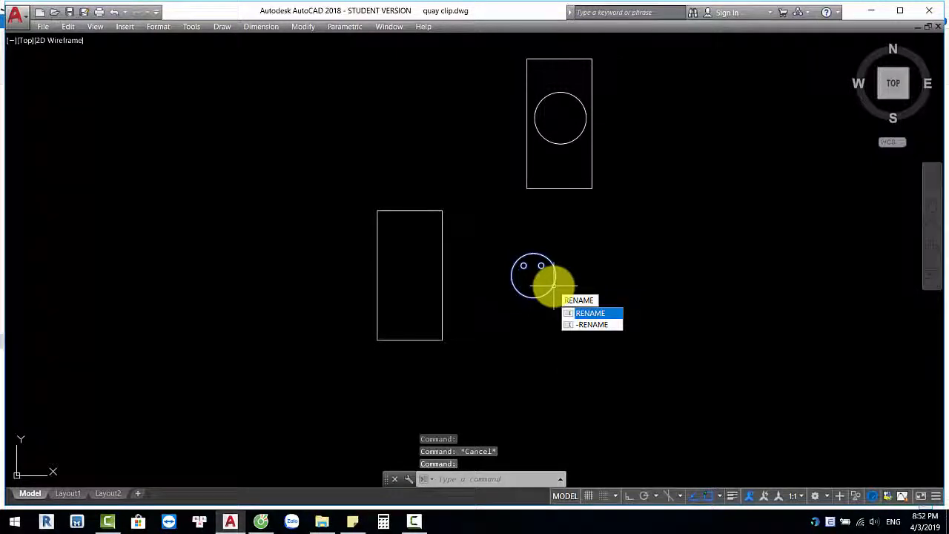
key("Return")
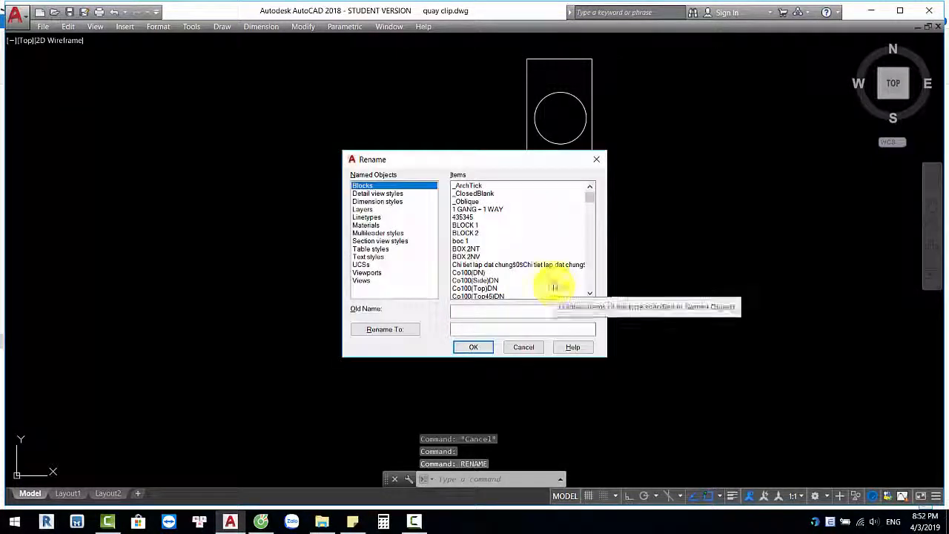
left_click(371, 193)
left_click(361, 186)
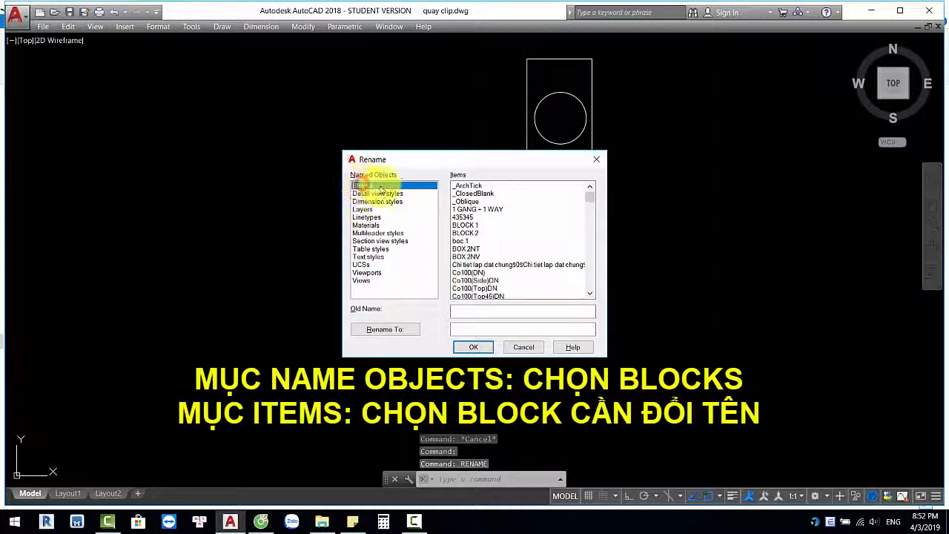
left_click(488, 257)
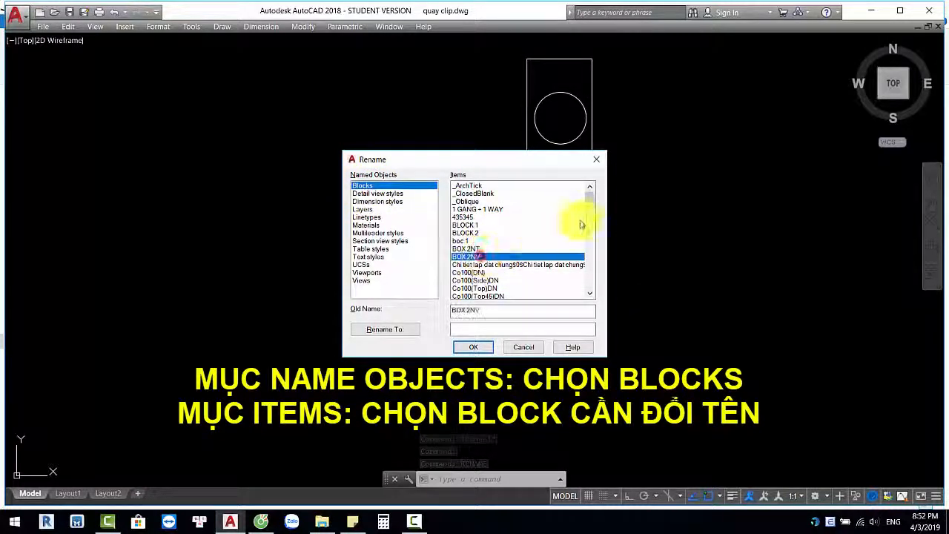
scroll(539, 250, "down", 15)
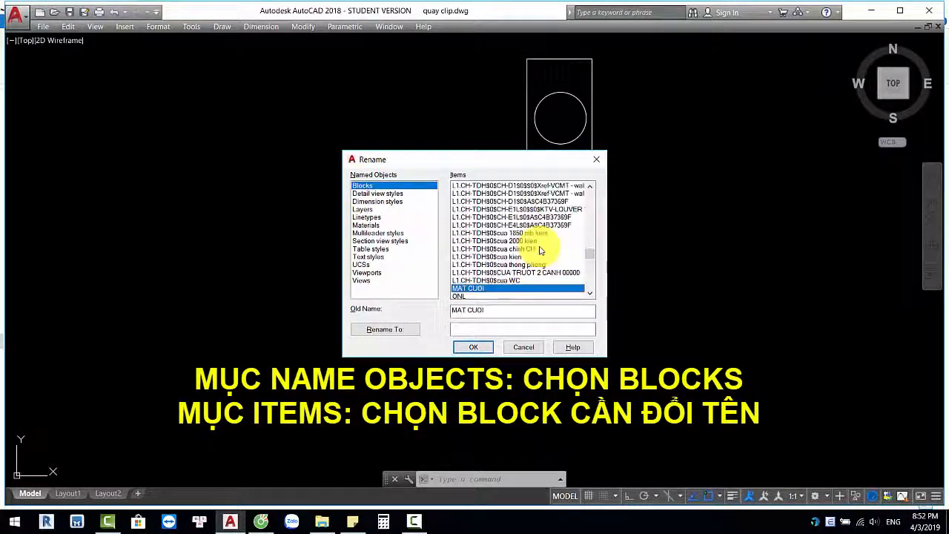
left_click(486, 289)
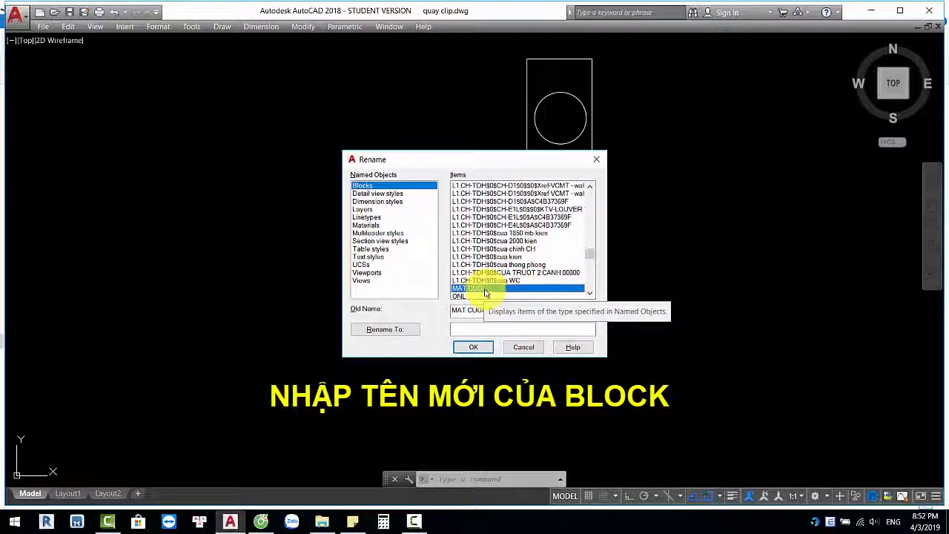
left_click(466, 326)
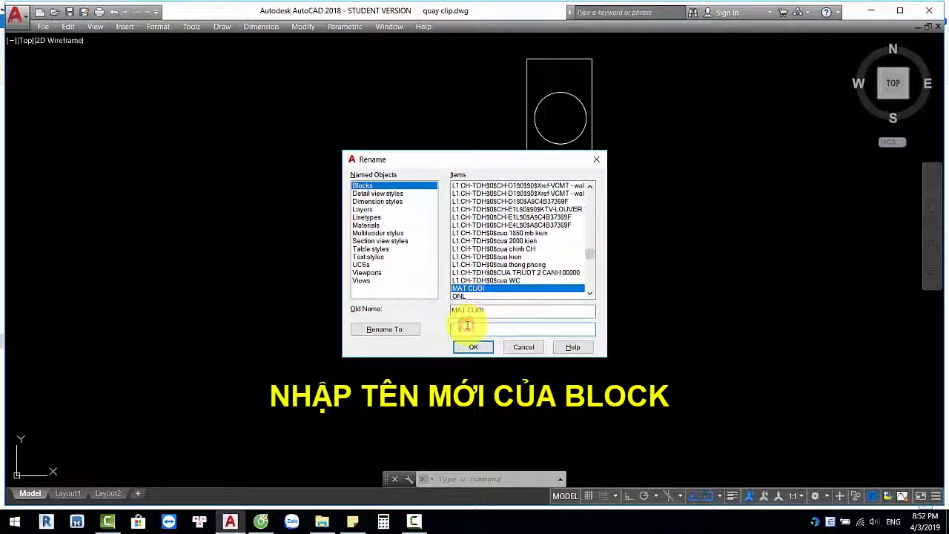
type("MAT BUON")
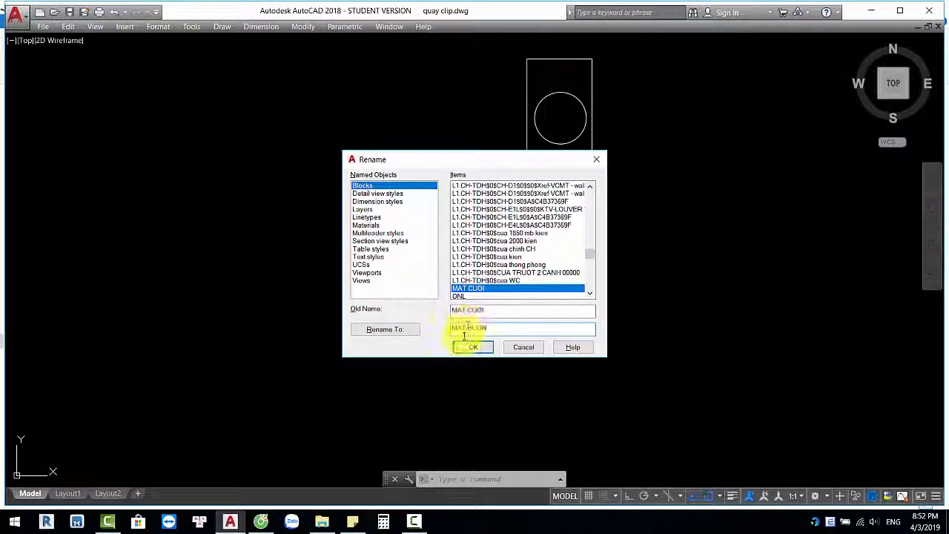
left_click(470, 348)
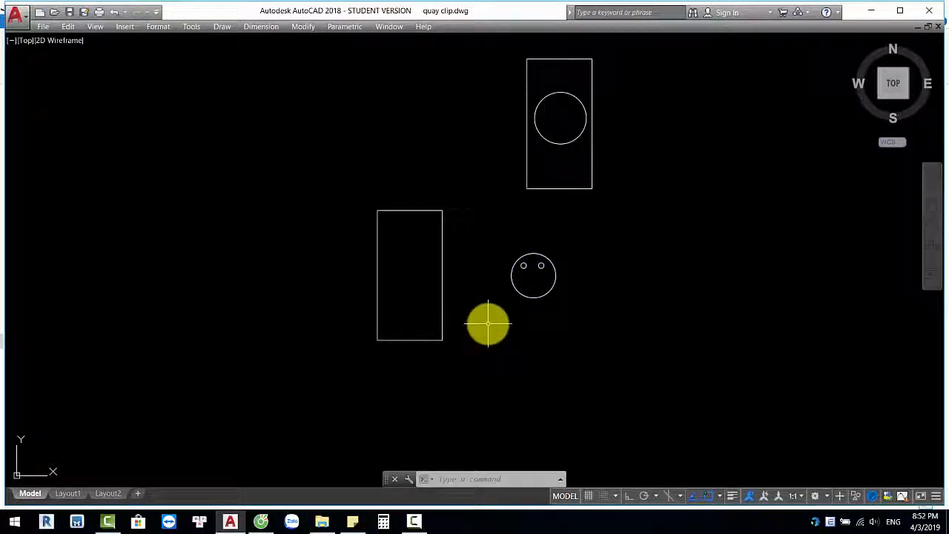
double_click(529, 297)
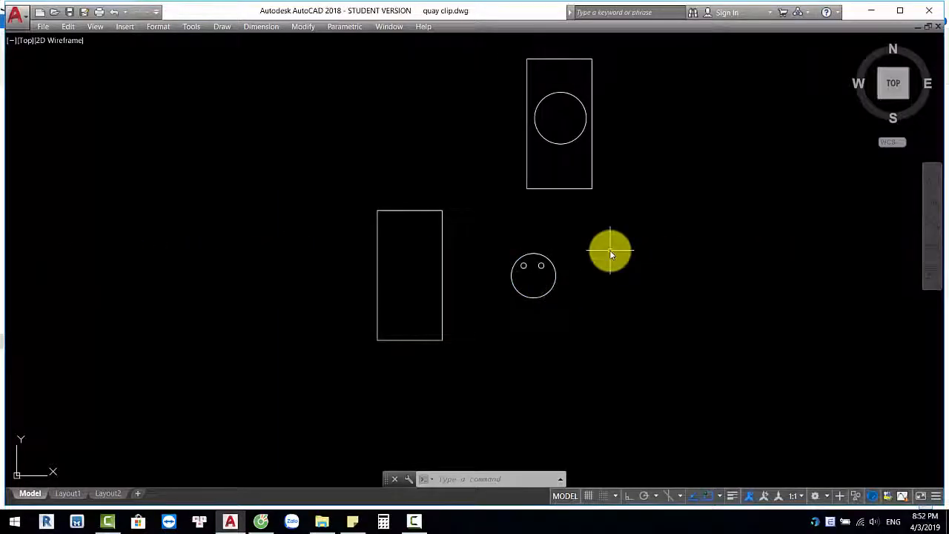
Load the RB (Doi ten BLock) LISP application from the DrH folder on drive D.
type("ap")
key("Return")
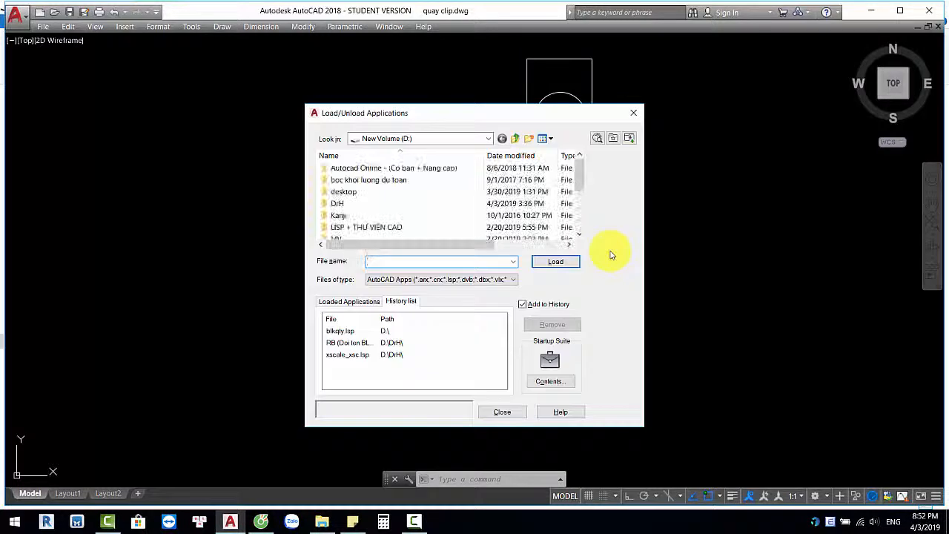
scroll(360, 213, "down", 3)
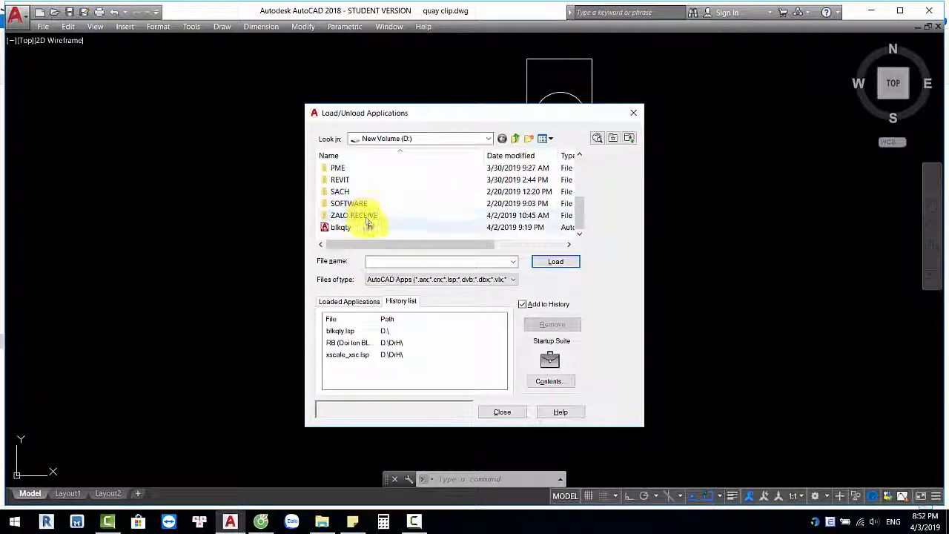
scroll(365, 212, "up", 1)
scroll(370, 187, "down", 1)
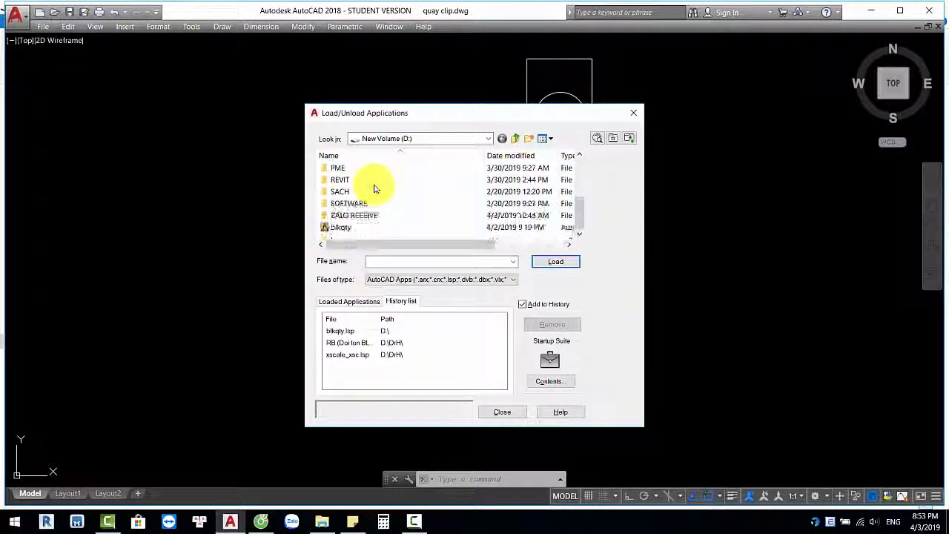
scroll(363, 202, "up", 1)
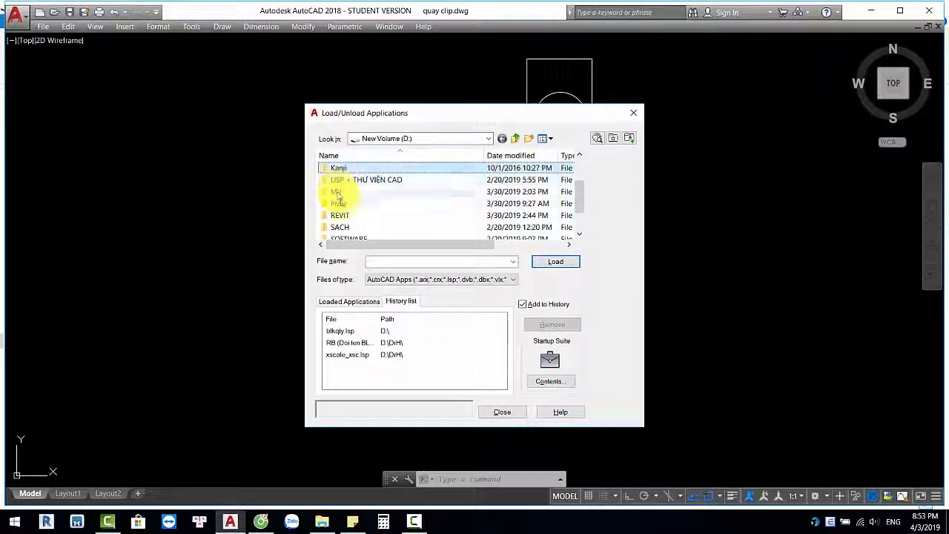
scroll(350, 203, "up", 1)
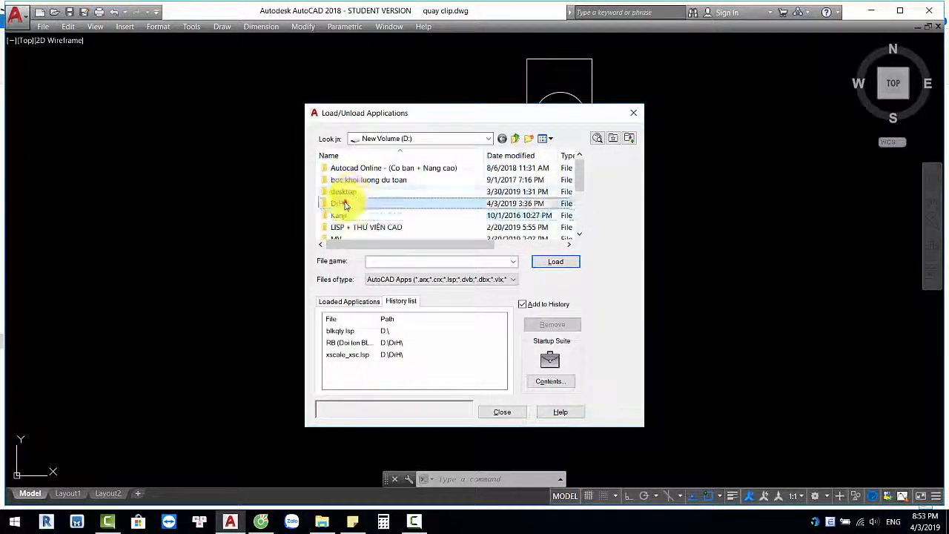
double_click(338, 203)
left_click(363, 217)
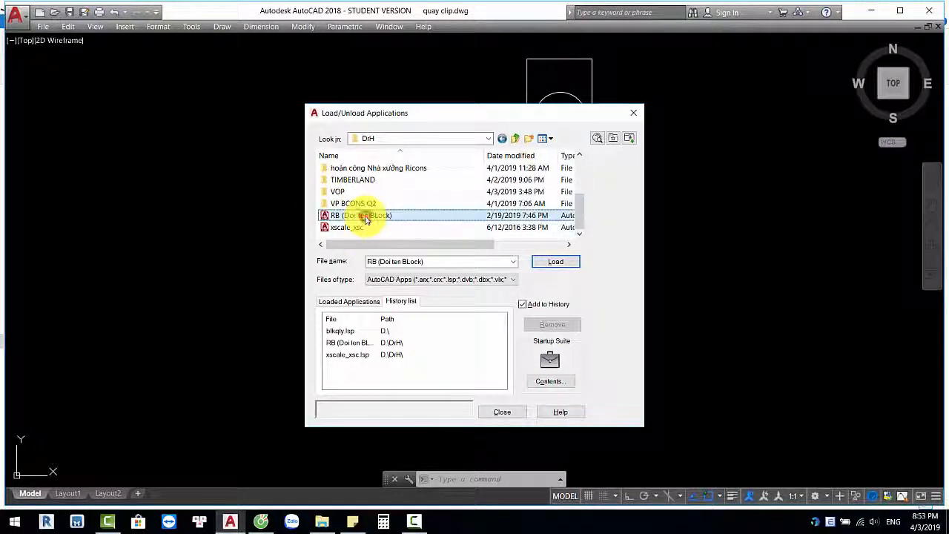
left_click(549, 263)
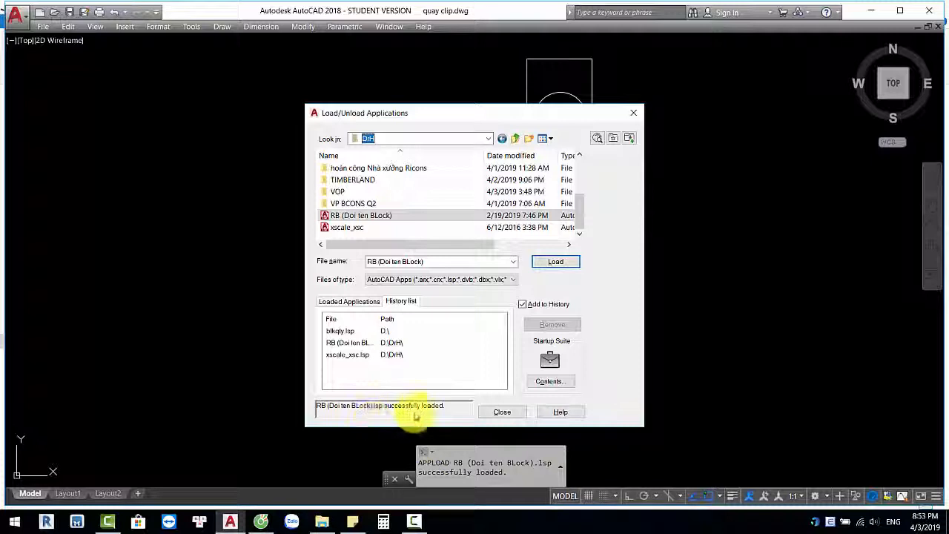
left_click(502, 411)
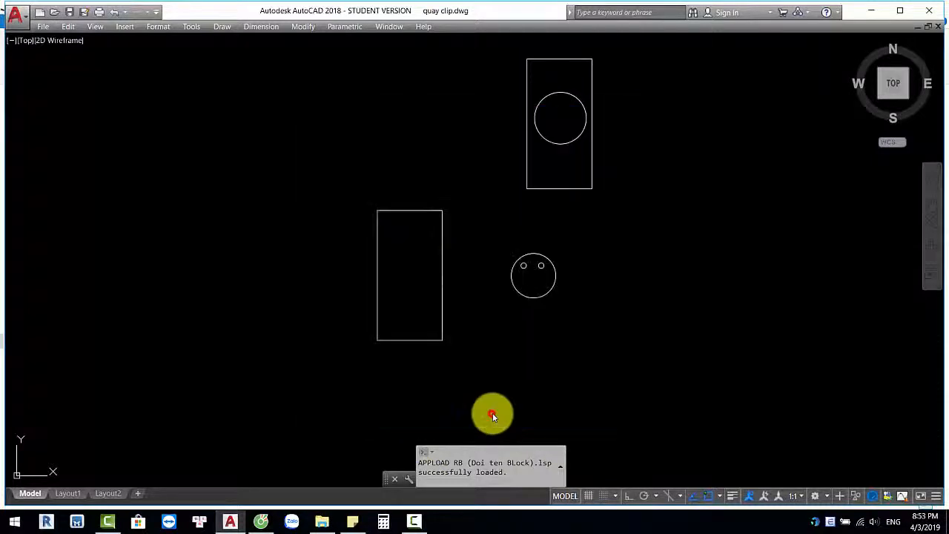
Run the RB command on the face block and enter MAT BUON as its block name.
scroll(543, 295, "up", 3)
left_click(557, 286)
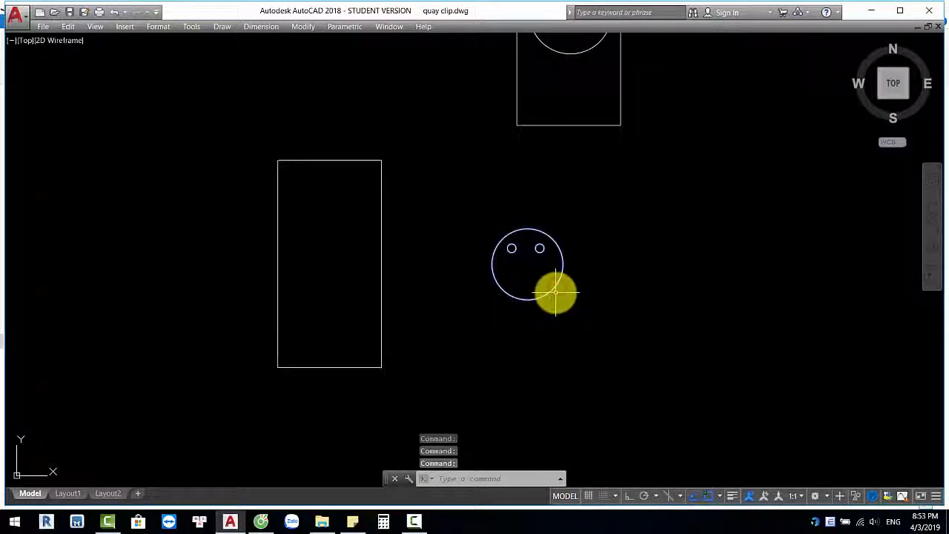
right_click(555, 291)
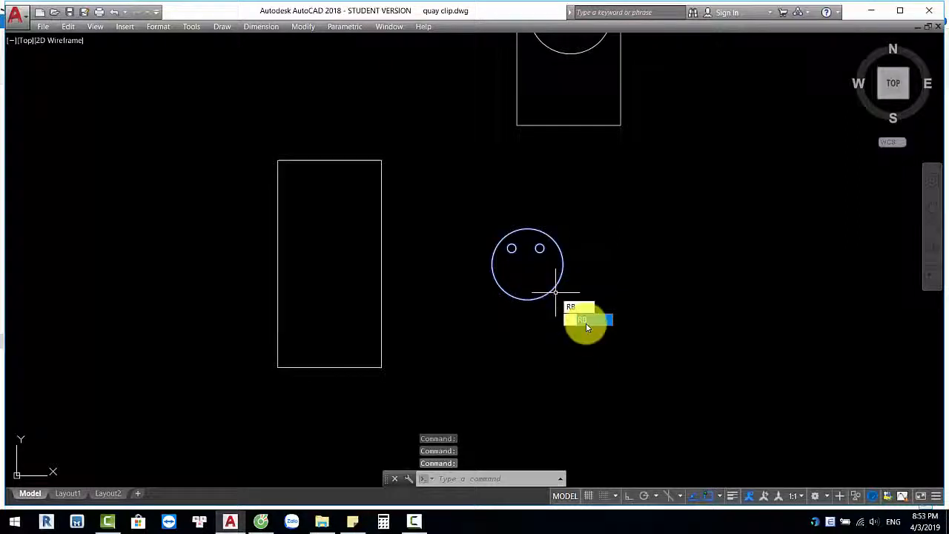
key("Return")
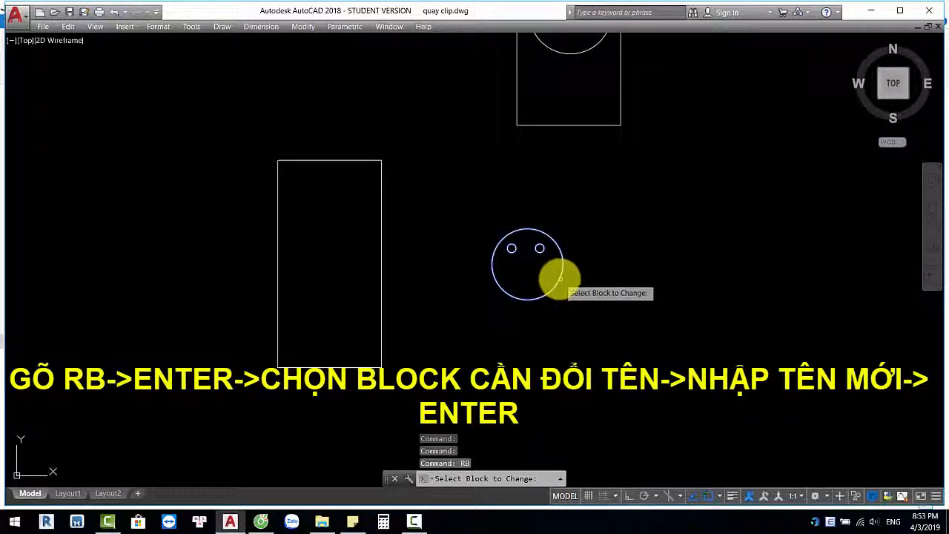
left_click(558, 278)
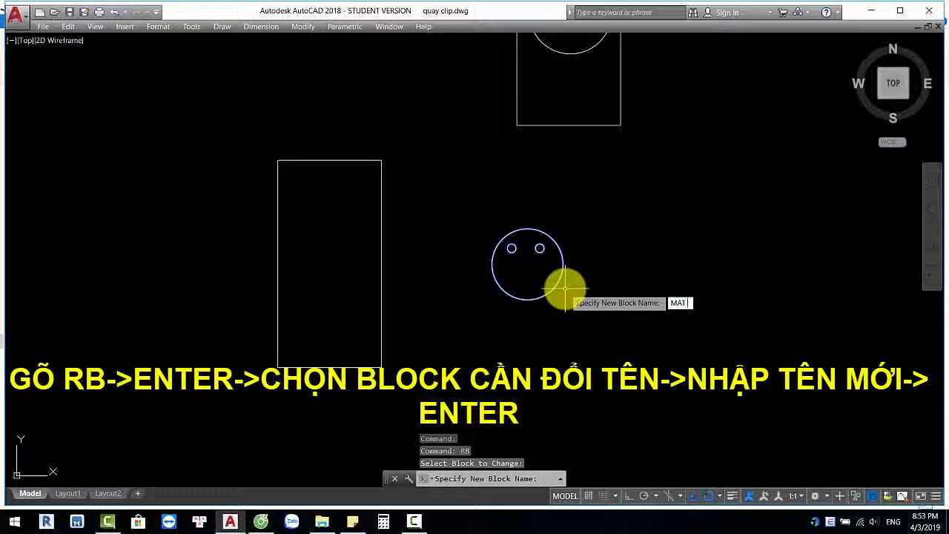
type("MAT")
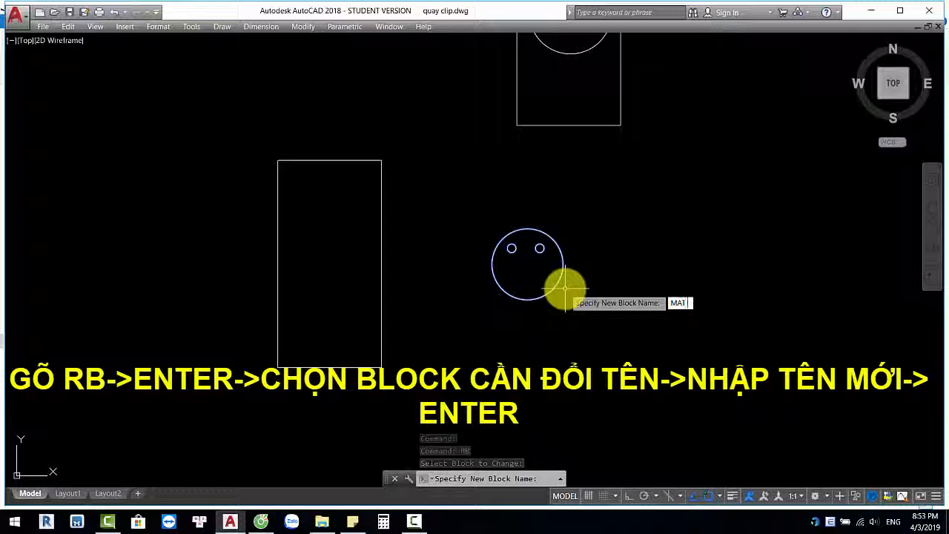
type(" BUON")
key("Return")
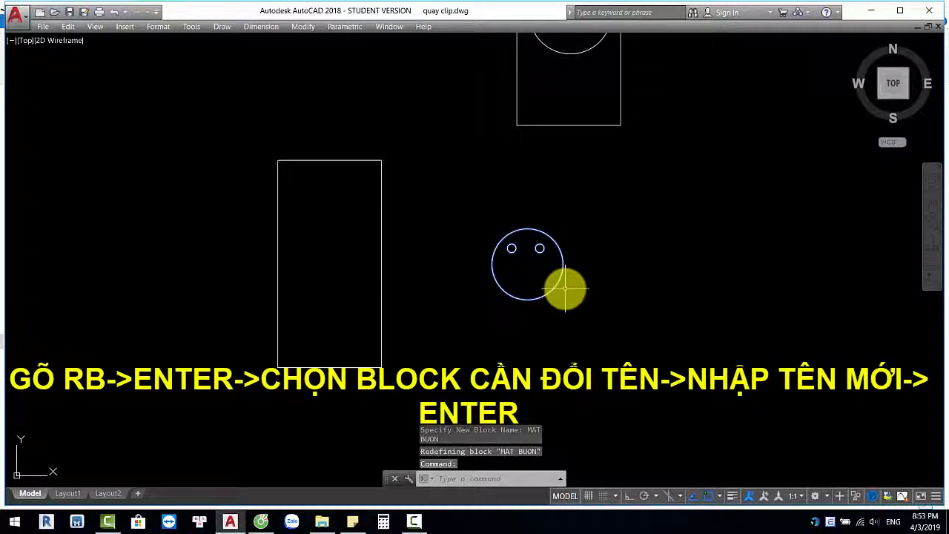
key("Escape")
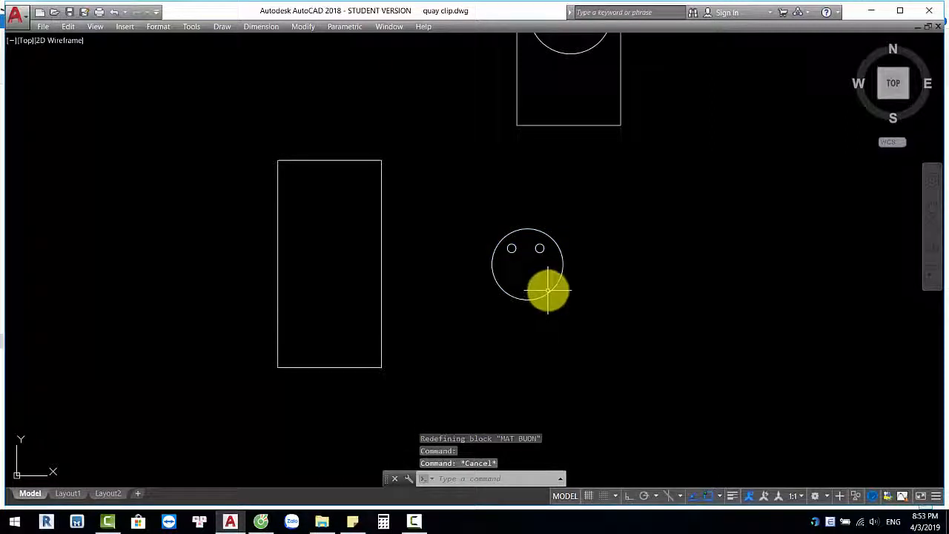
Check the face block's name in its block definition, leaving the definition unedited.
double_click(554, 285)
key("Escape")
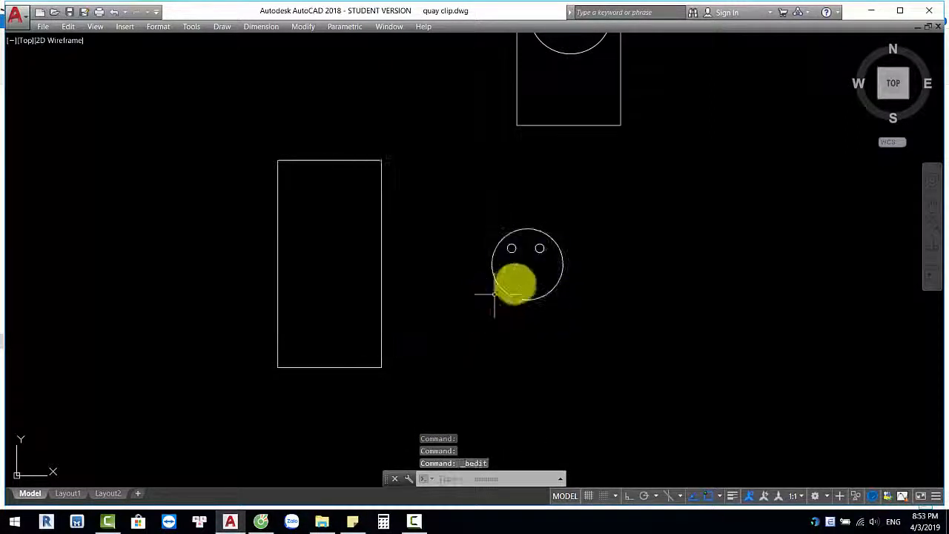
left_click(576, 238)
left_click(562, 261)
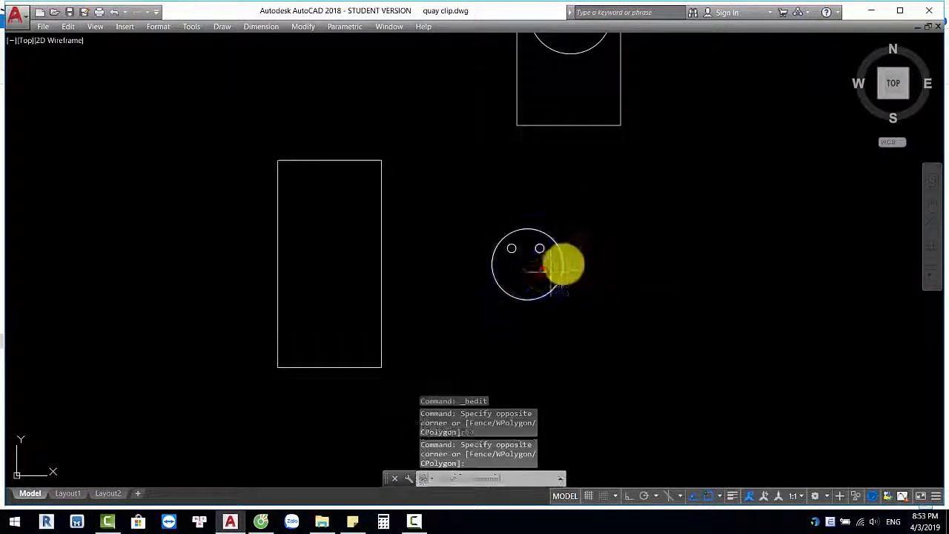
key("Escape")
Rename the face block to MAT KHOC with the RB command and check the name in its block definition.
type("I")
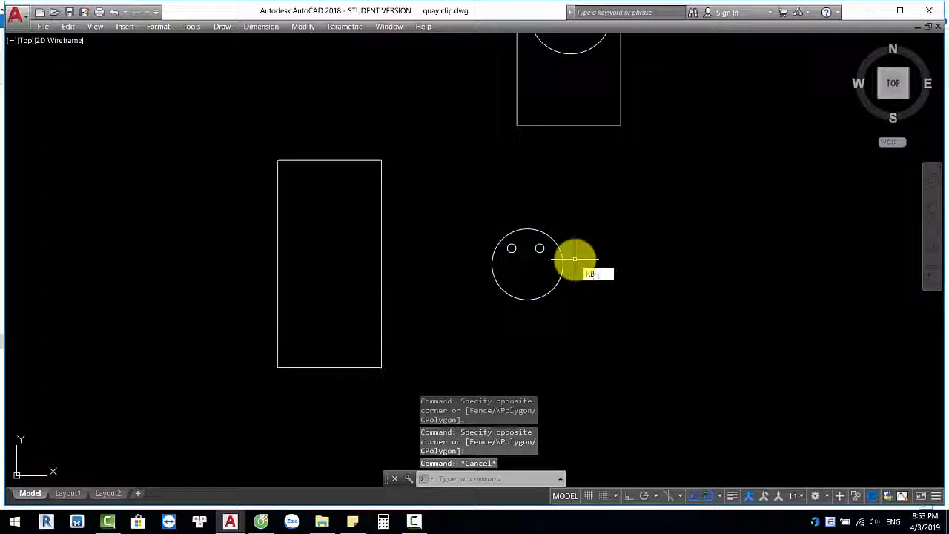
type("B")
key("Return")
left_click(562, 272)
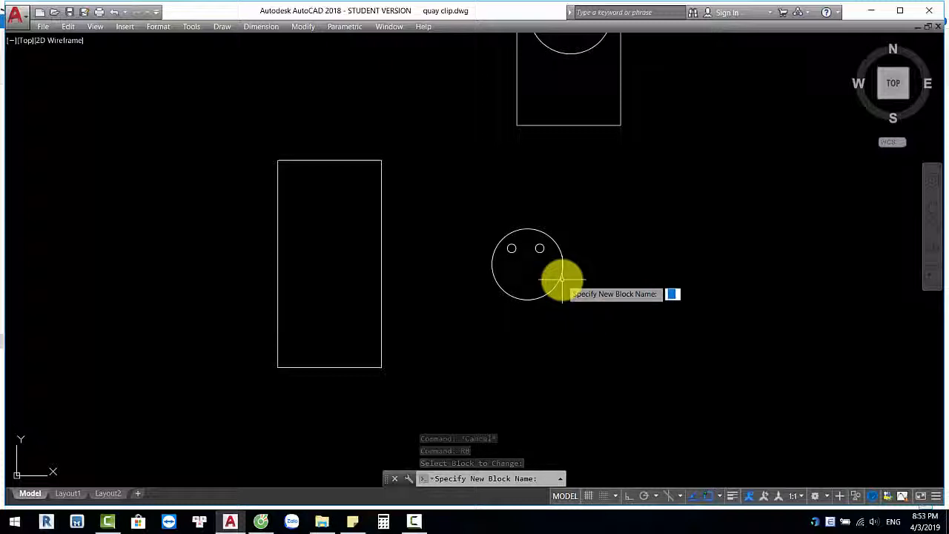
type("MAT")
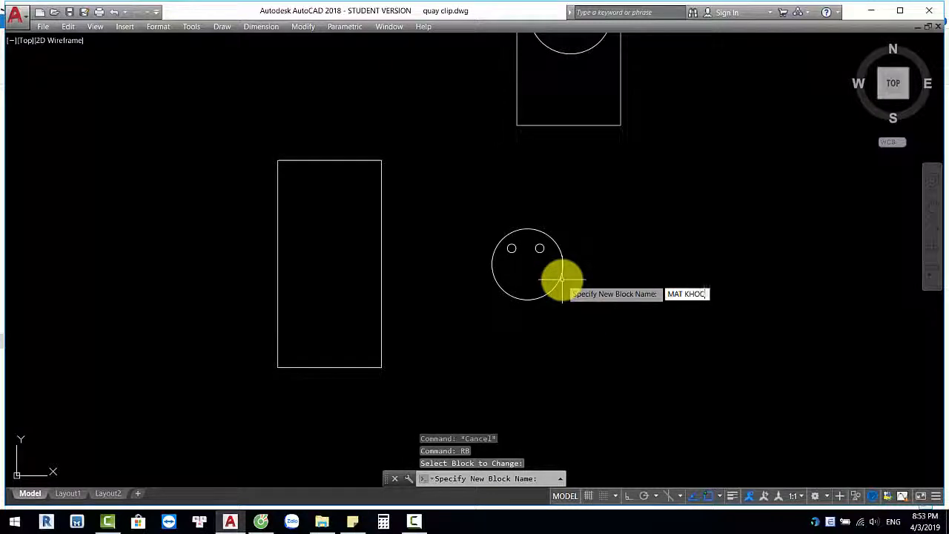
type(" KHOC")
key("Return")
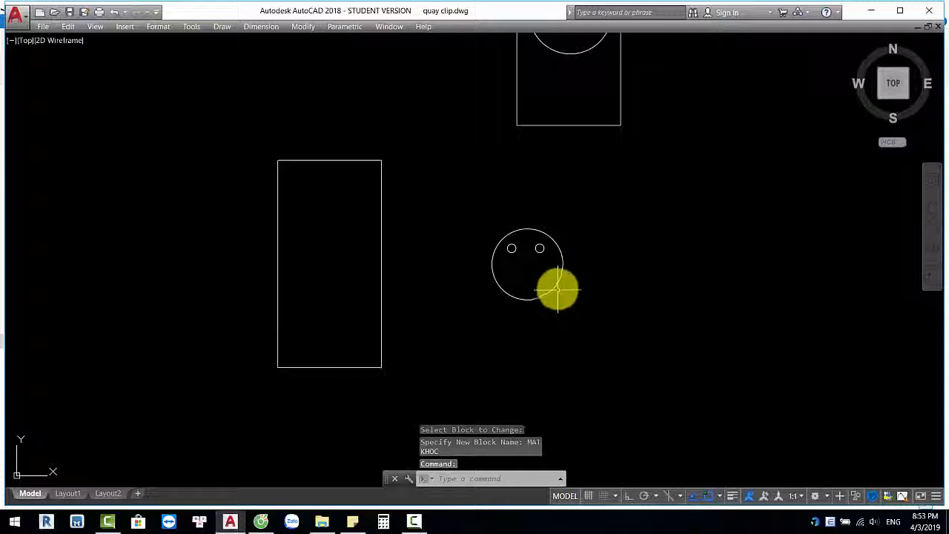
double_click(557, 289)
key("Escape")
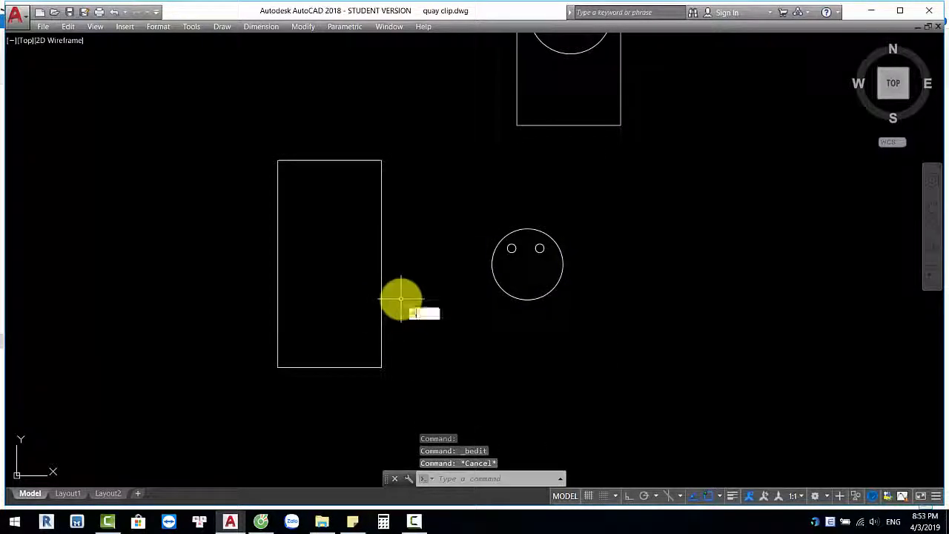
Rename the plain rectangle block to HINH CHU NHAT with the RB command and check the name in its block definition.
type("RB")
key("Return")
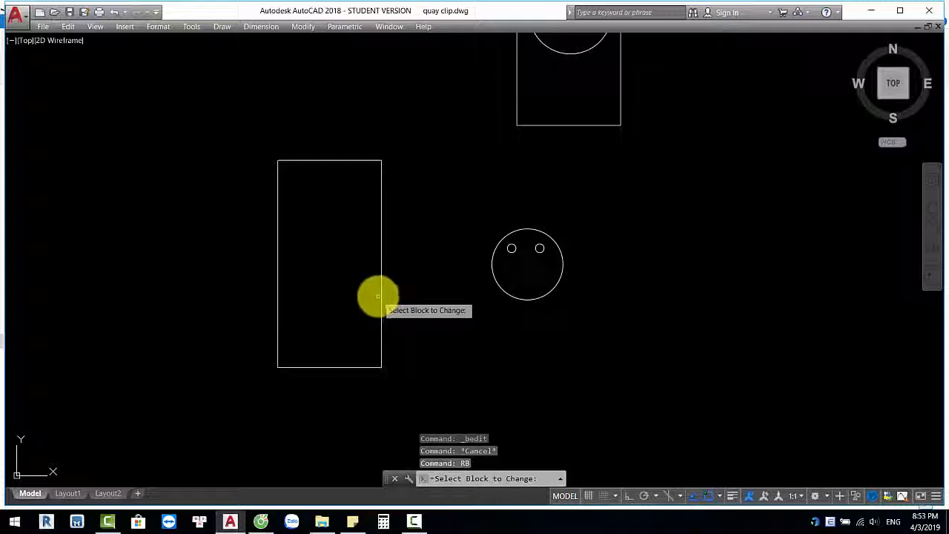
left_click(380, 295)
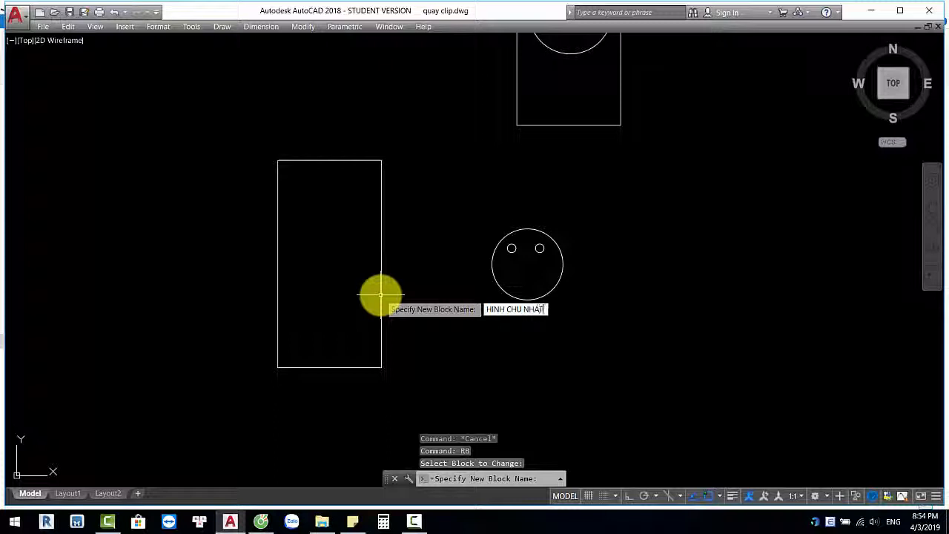
key("Return")
left_click(393, 320)
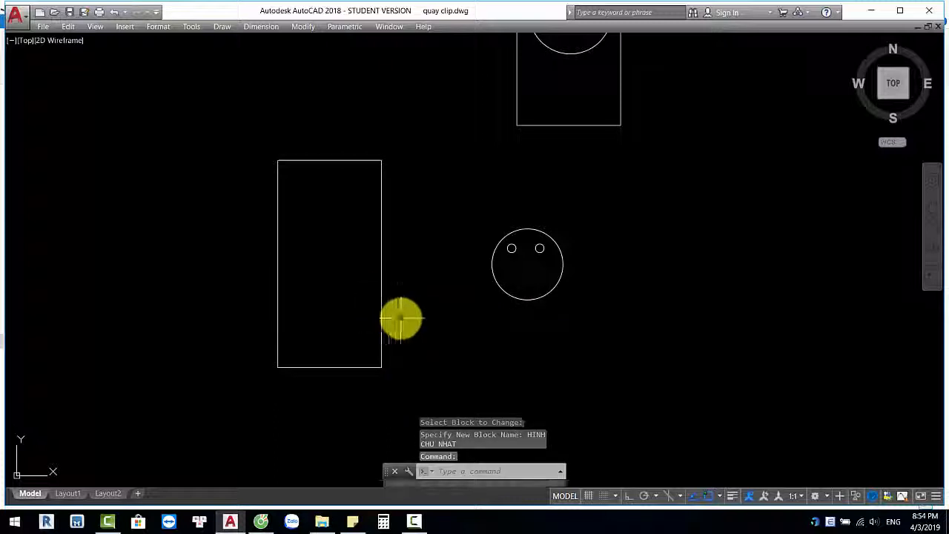
key("Escape")
double_click(382, 311)
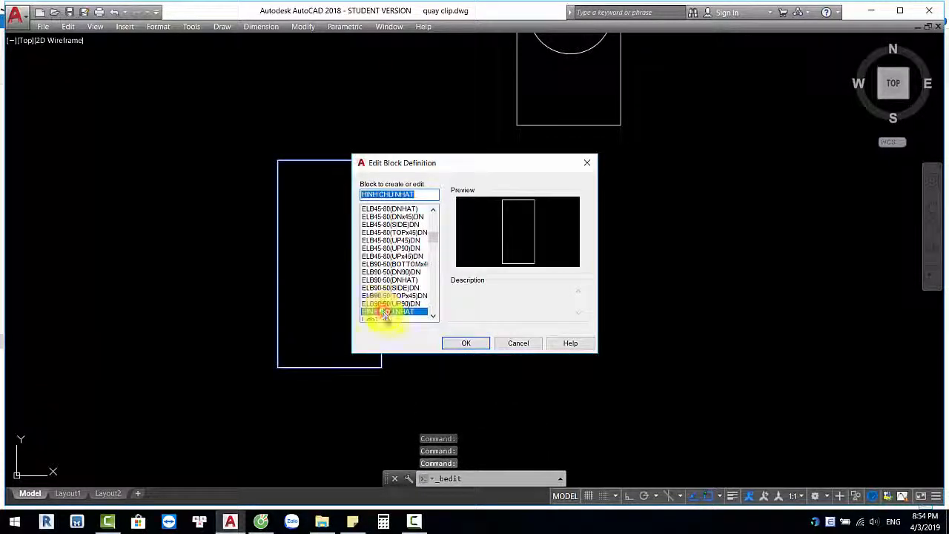
left_click(517, 342)
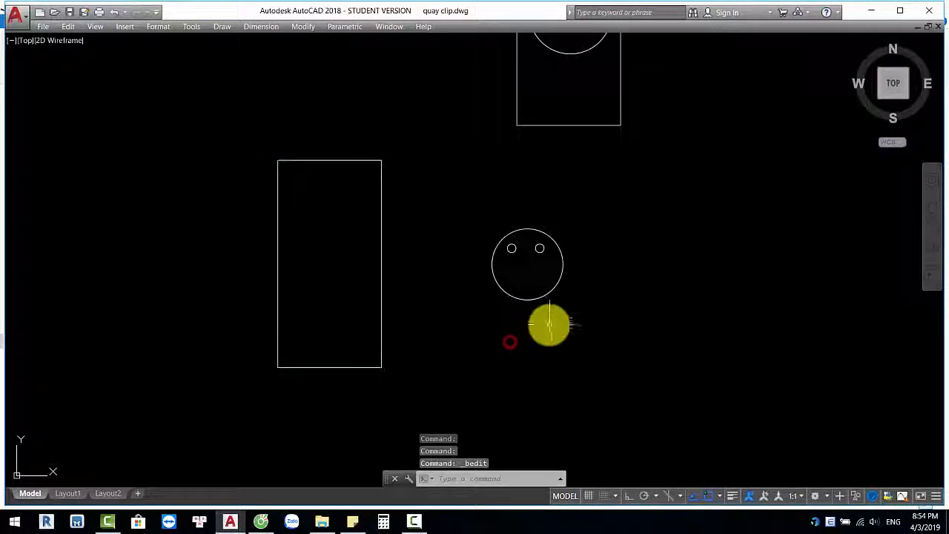
scroll(632, 310, "down", 2)
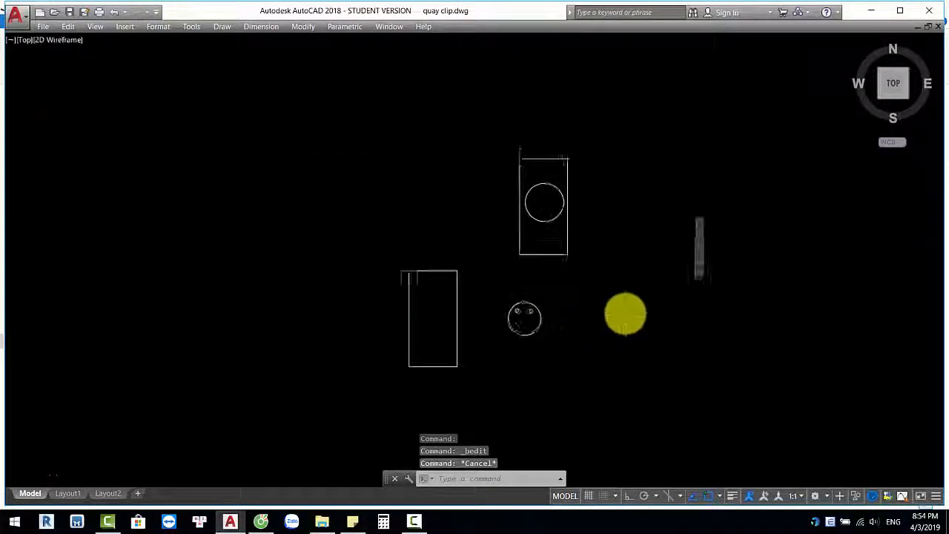
middle_click(660, 297)
middle_click(660, 297)
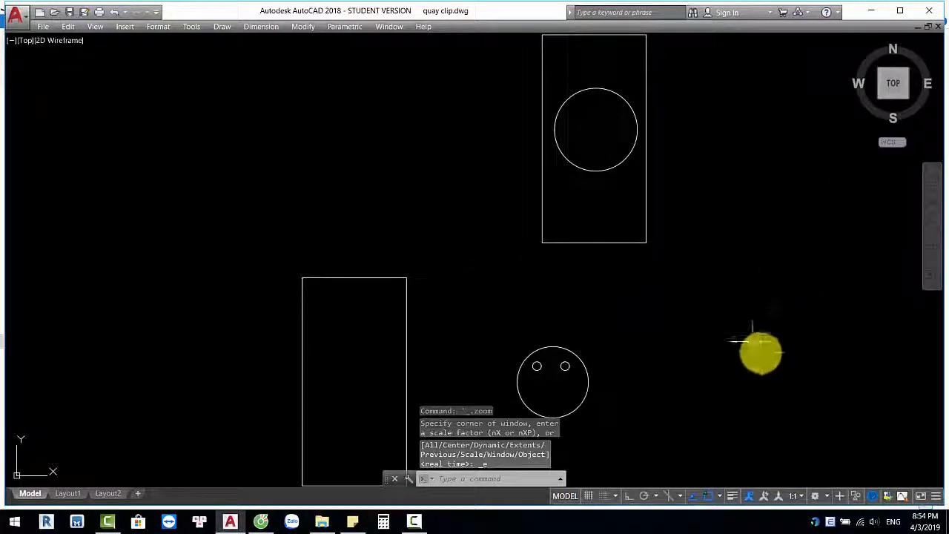